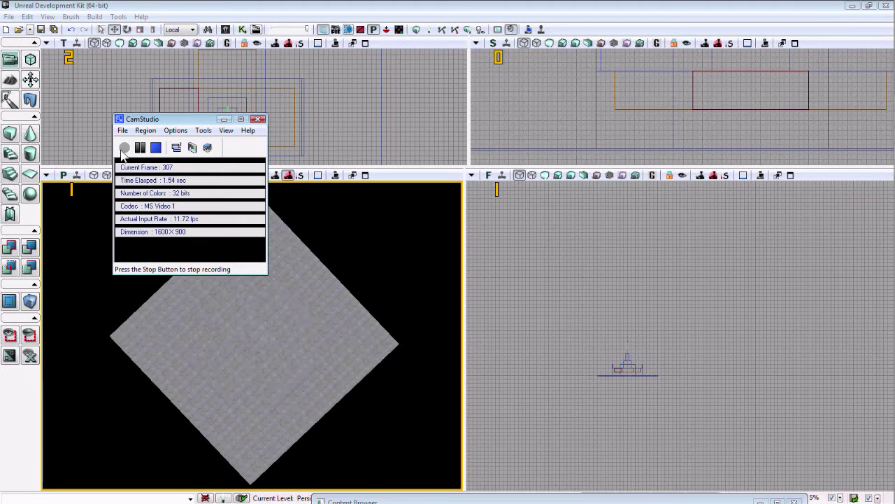
Switch the perspective viewport to Lit shading with Game View enabled to show the fountain under its lighting.
left_click(229, 121)
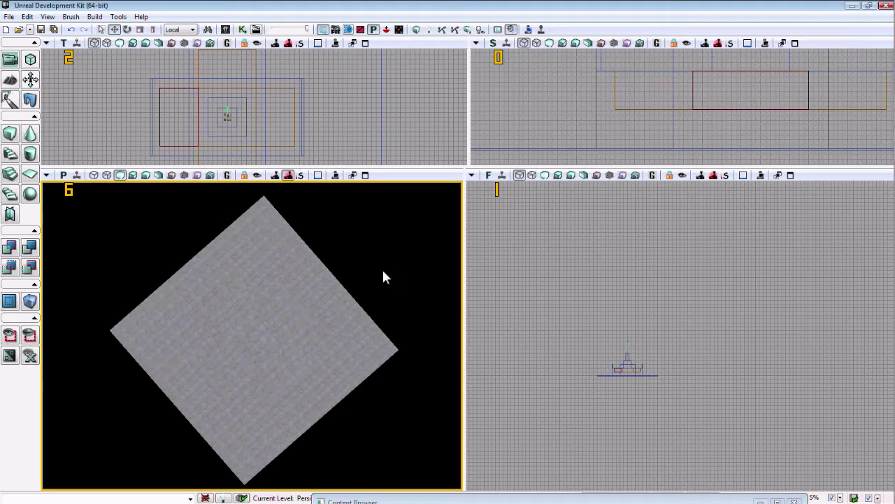
right_click_drag(384, 271, 391, 271)
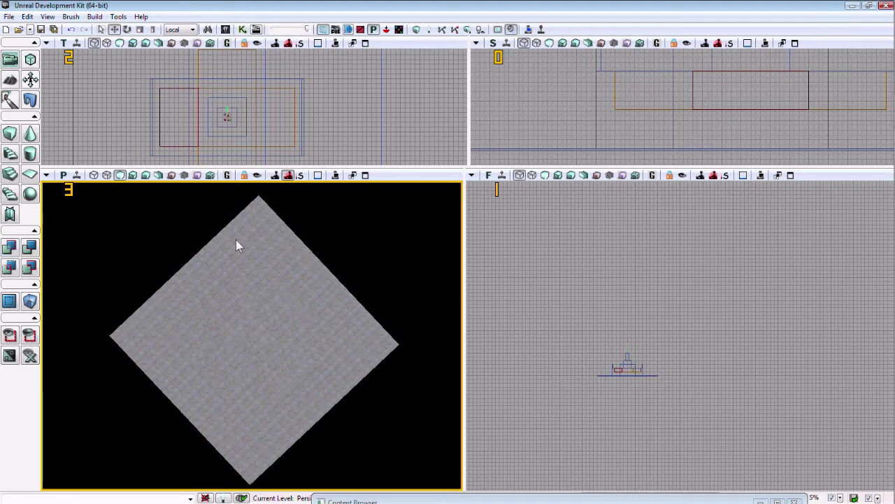
left_click(125, 177)
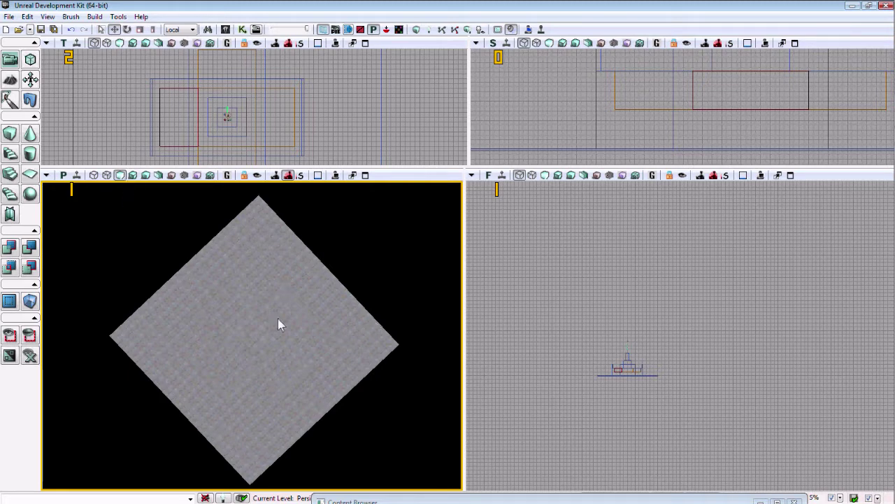
left_click(133, 174)
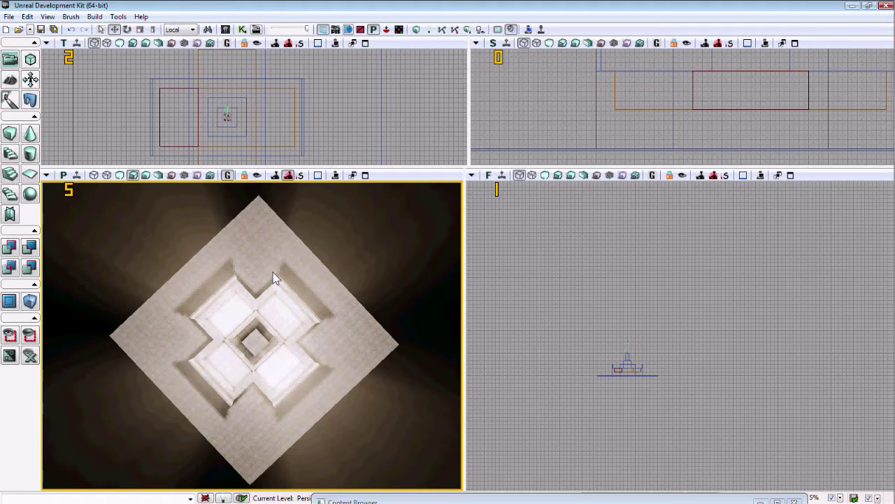
right_click_drag(286, 340, 219, 210)
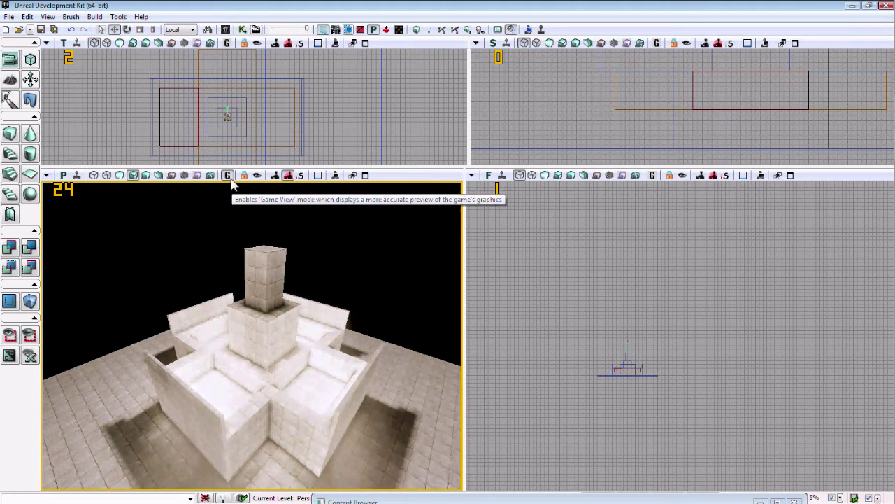
Toggle Game View off and back on in the perspective viewport to compare the fountain with and without editor markers.
left_click(229, 177)
mouse_move(312, 248)
right_mouse_down()
mouse_move(335, 182)
mouse_move(380, 286)
right_mouse_up()
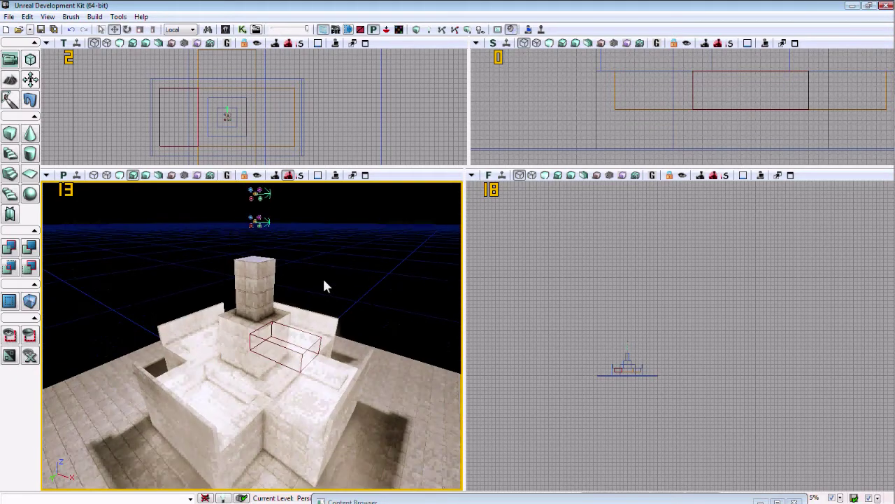
left_click(225, 177)
mouse_move(303, 254)
right_mouse_down()
mouse_move(382, 230)
mouse_move(365, 336)
mouse_move(369, 386)
mouse_move(308, 390)
right_mouse_up()
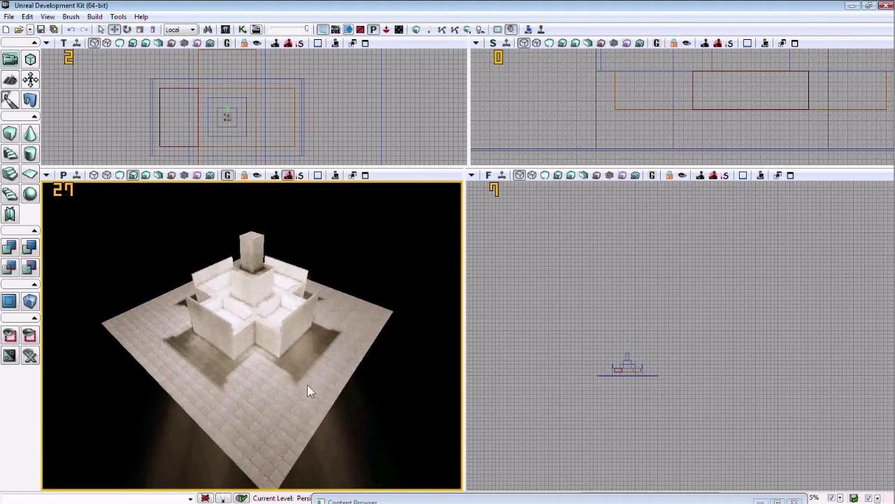
Play the level from the floor in front of the fountain, examine its particle water from several sides and above, and end the playtest.
right_click(261, 414)
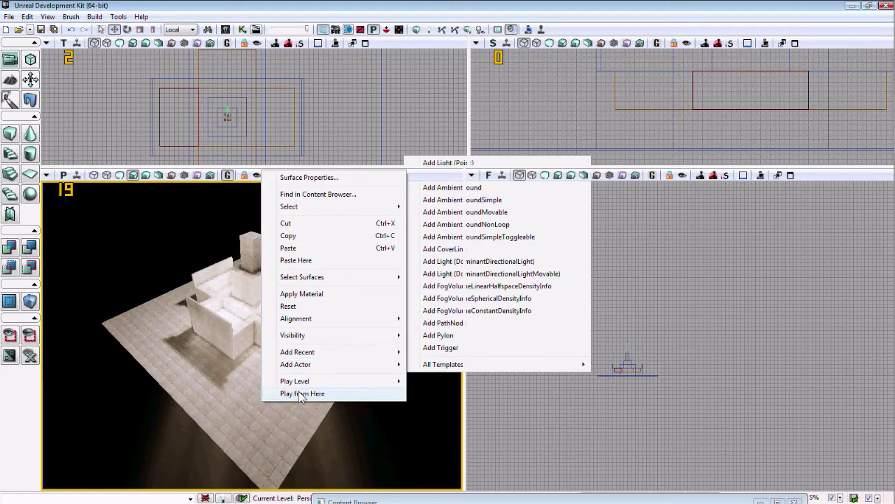
left_click(302, 394)
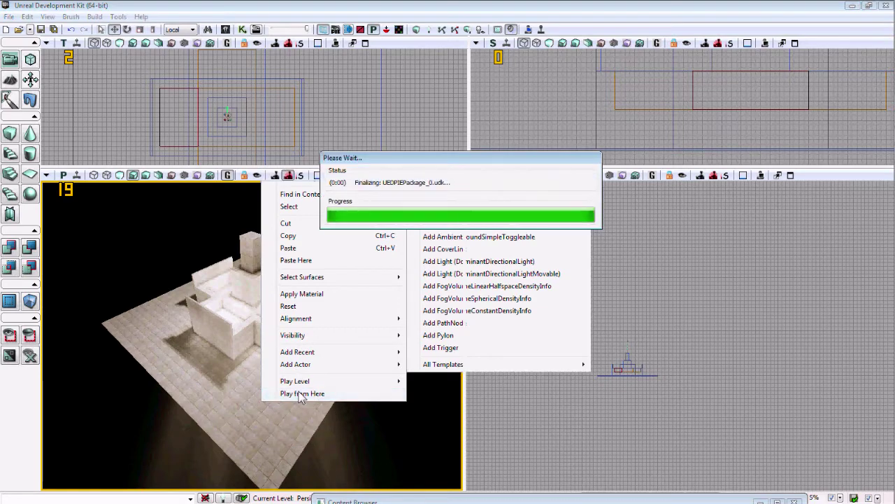
key("w")
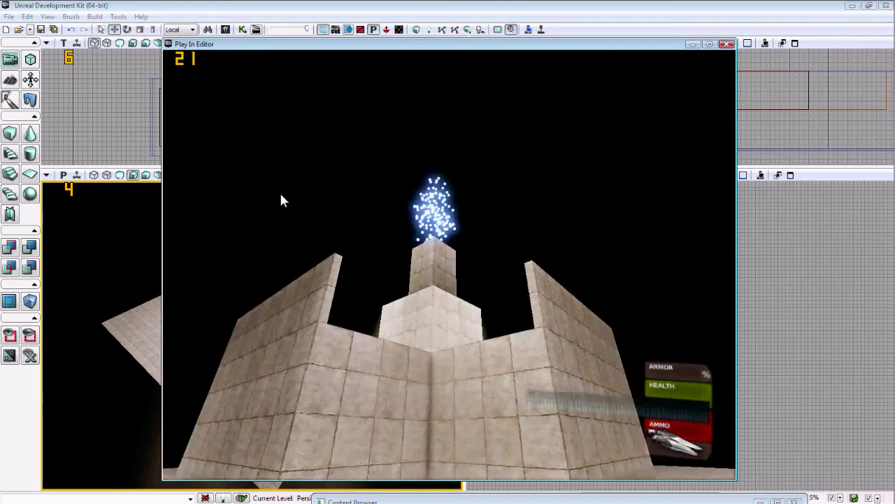
key("s")
key("w")
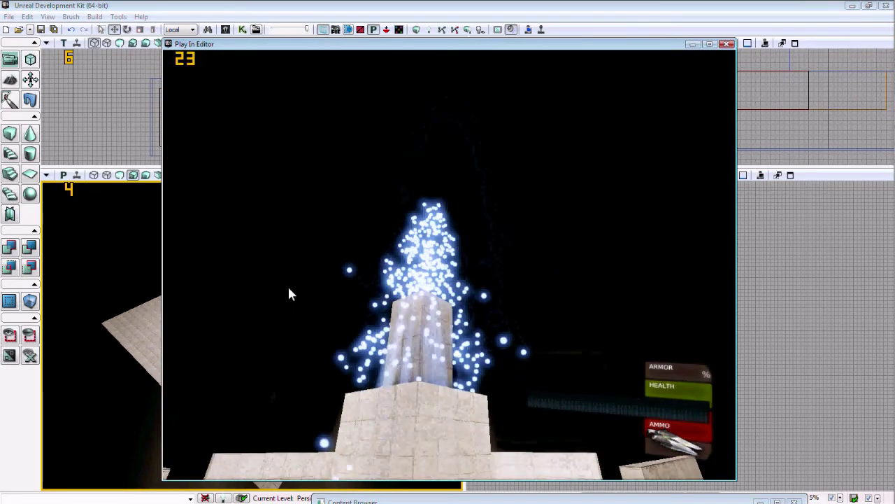
key("s")
key("w")
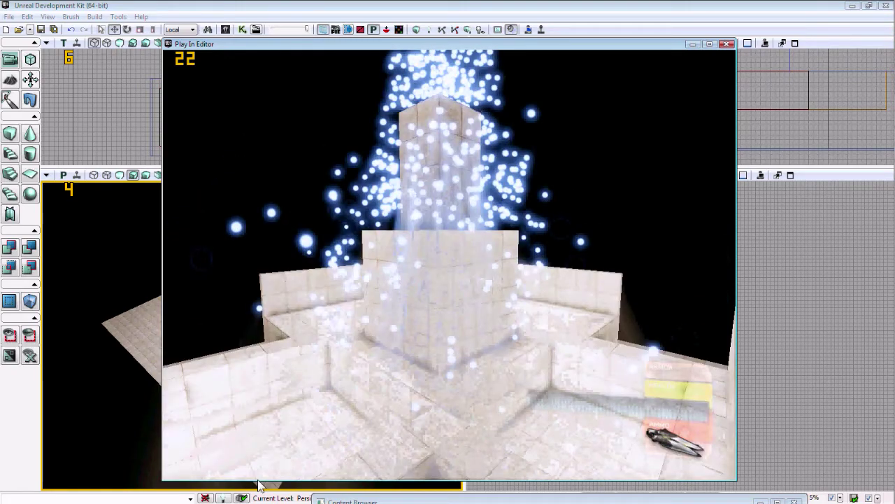
key("s")
key("s")
key("w")
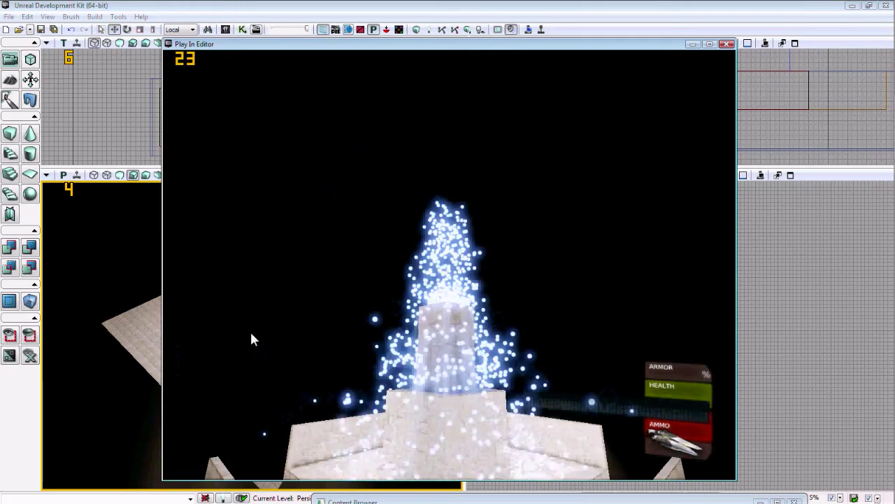
key("s")
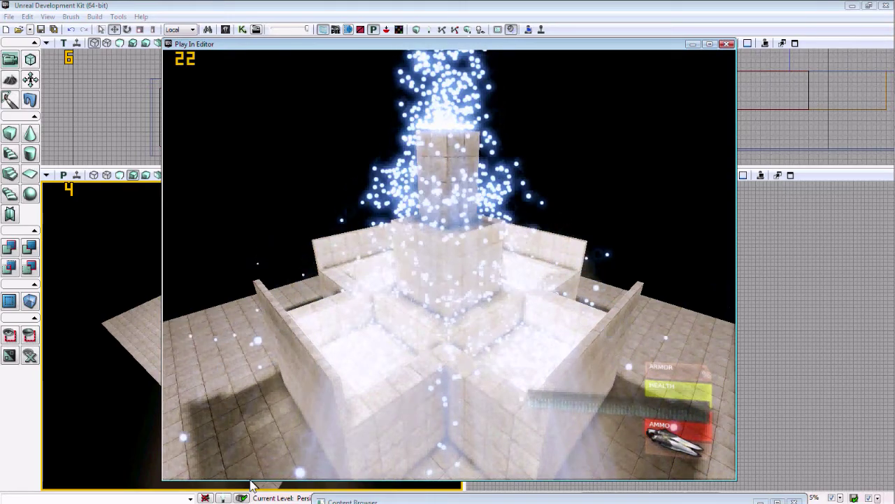
key("s")
key("w")
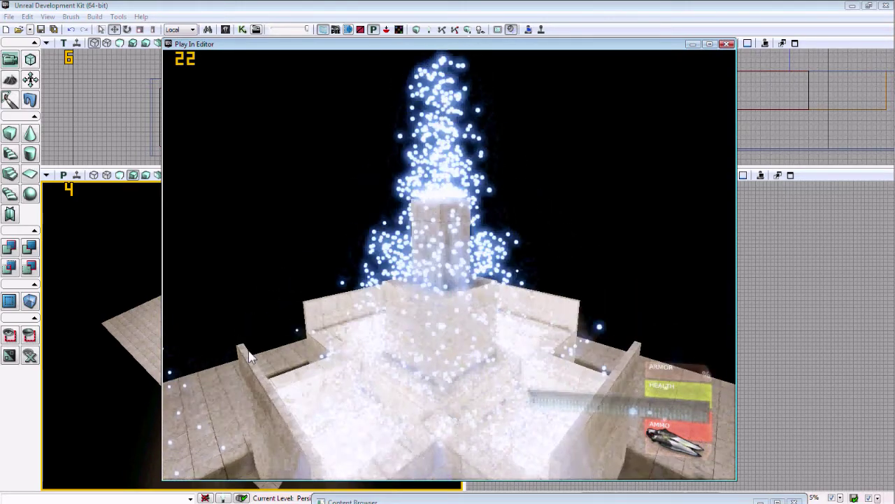
key("s")
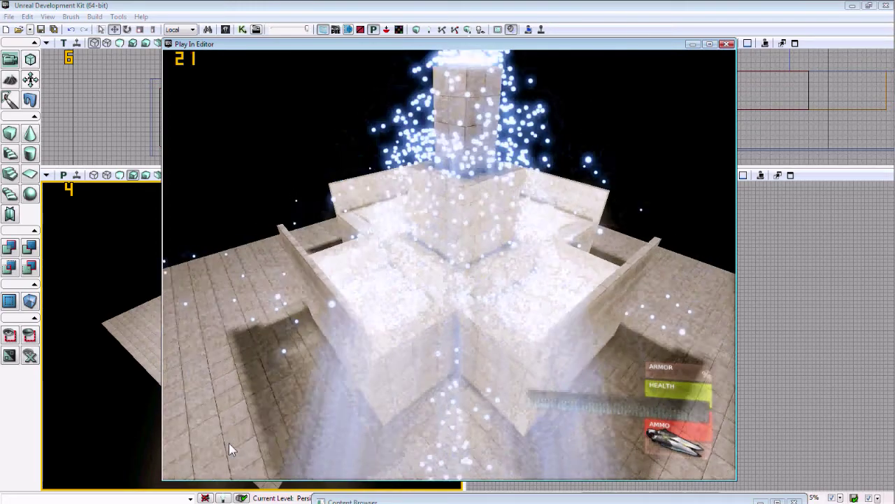
key("a")
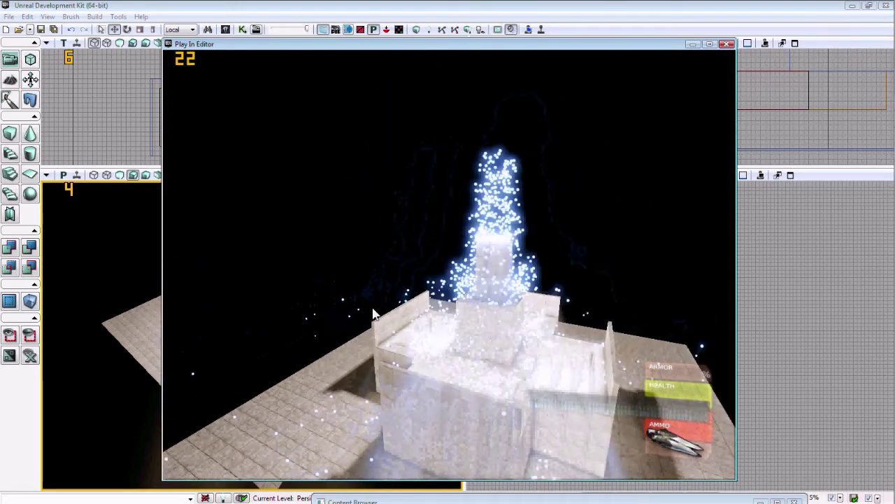
key("a")
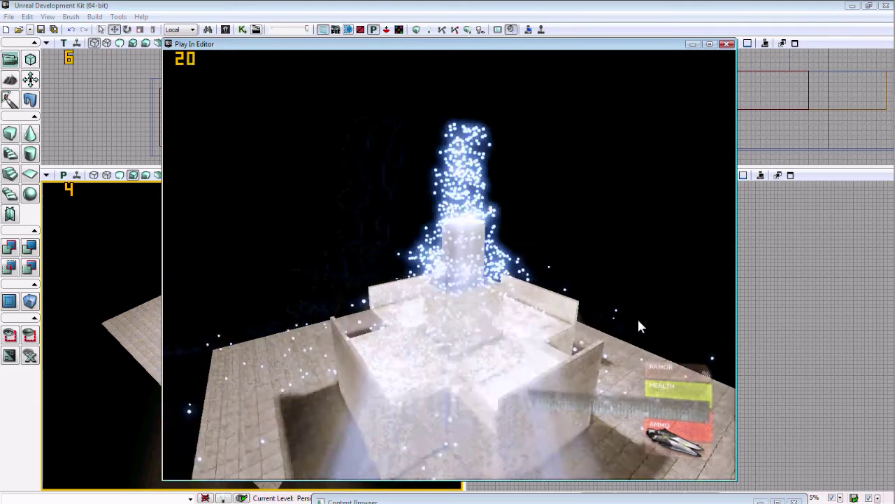
key("a")
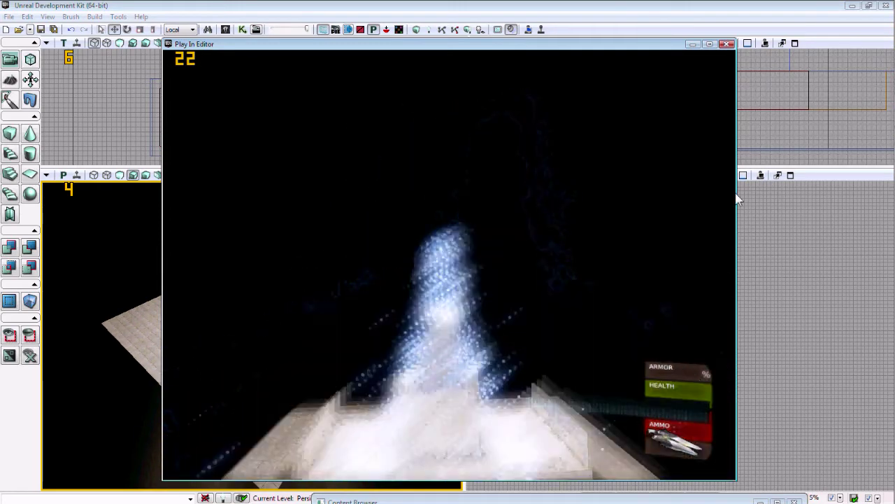
key("w")
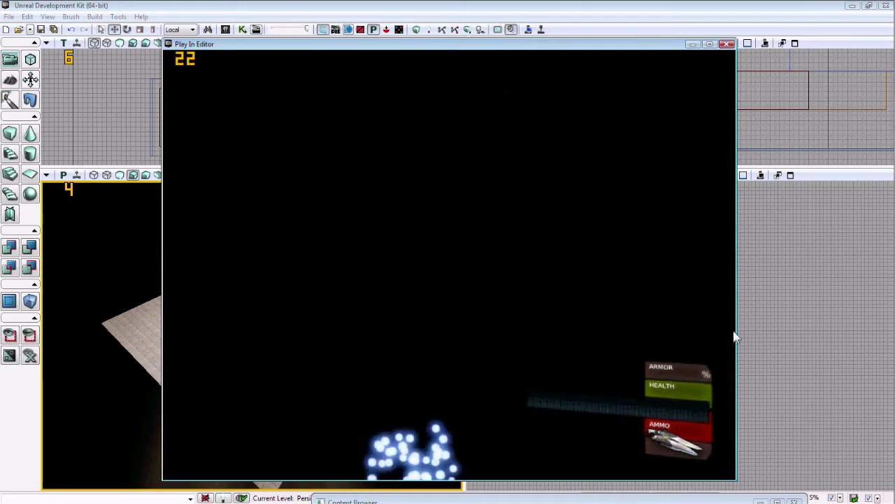
key("w")
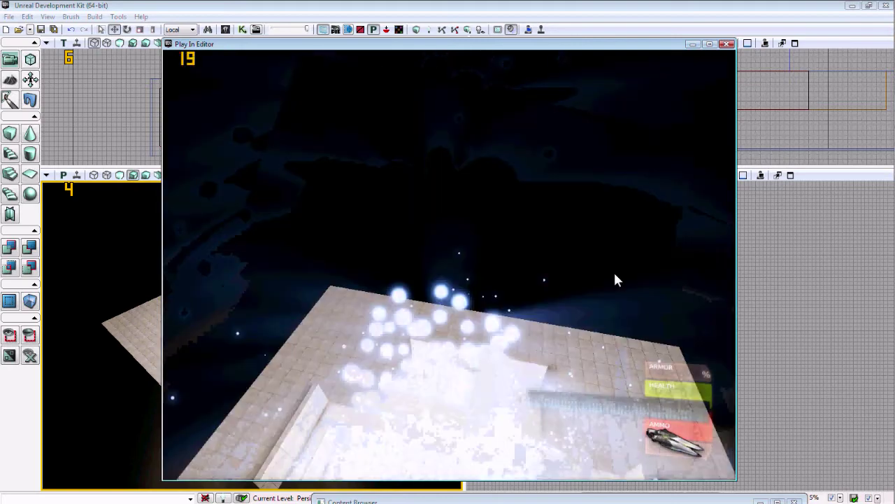
key("s")
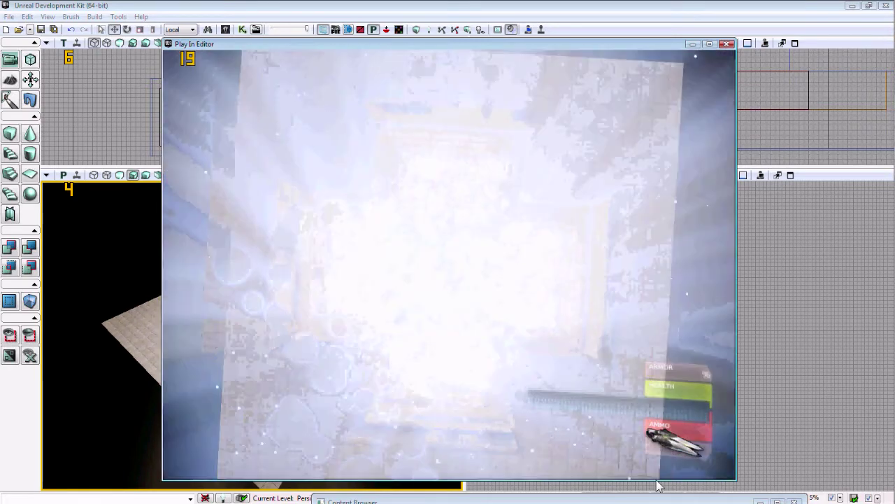
key("s")
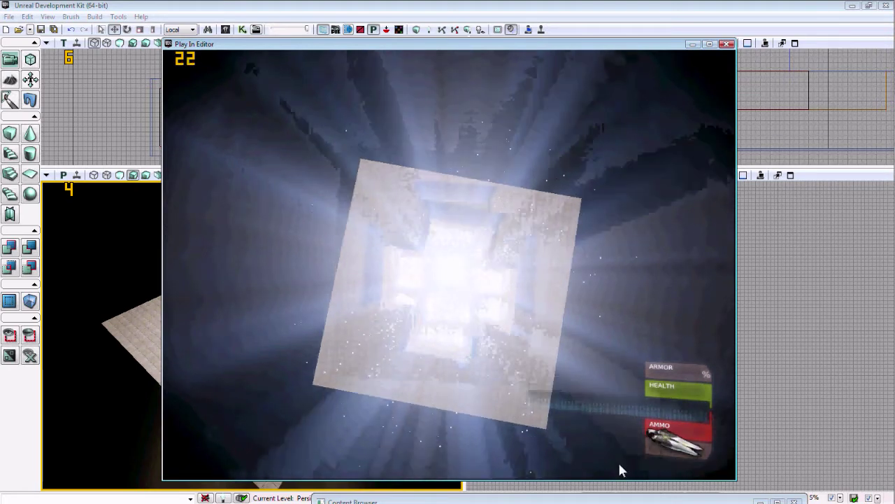
key("w")
key("a")
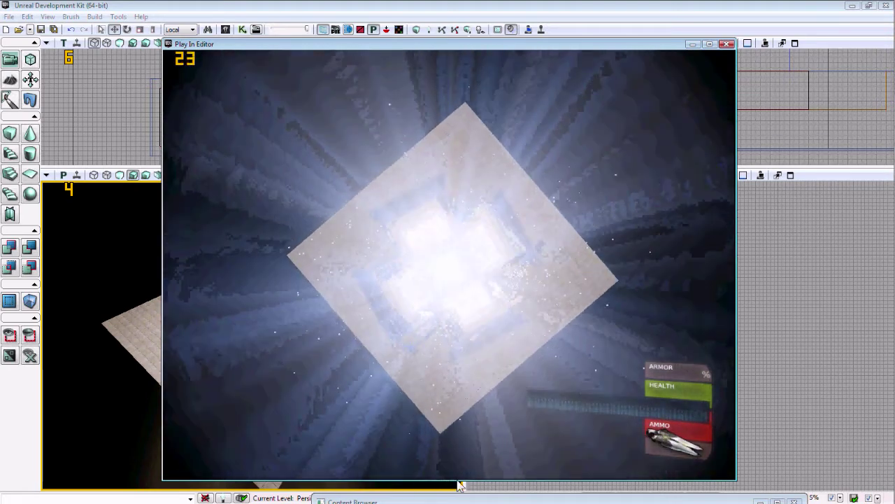
key("w")
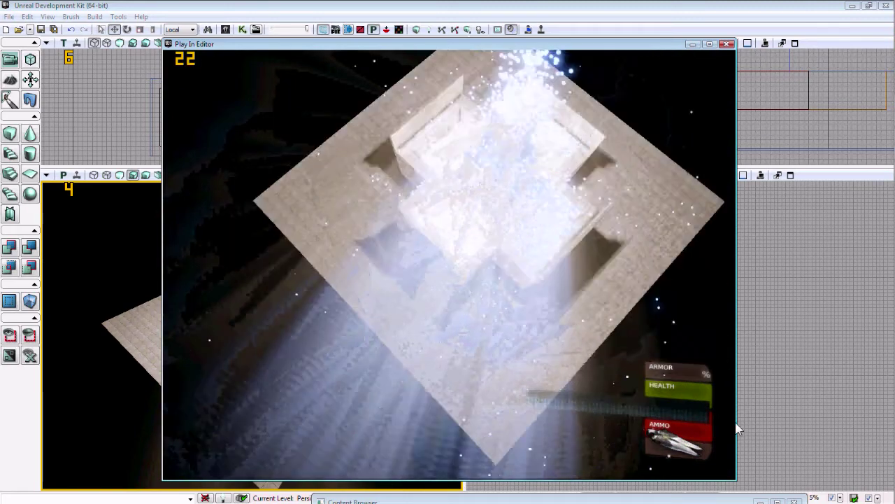
key("w")
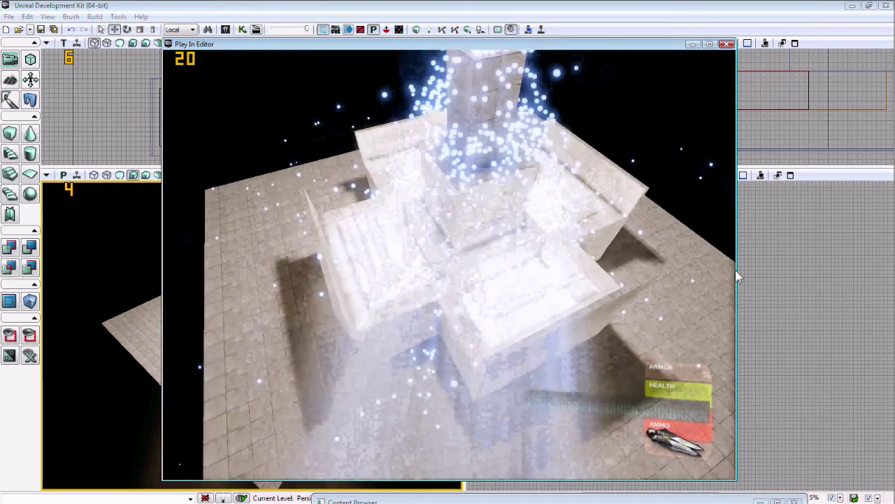
key("s")
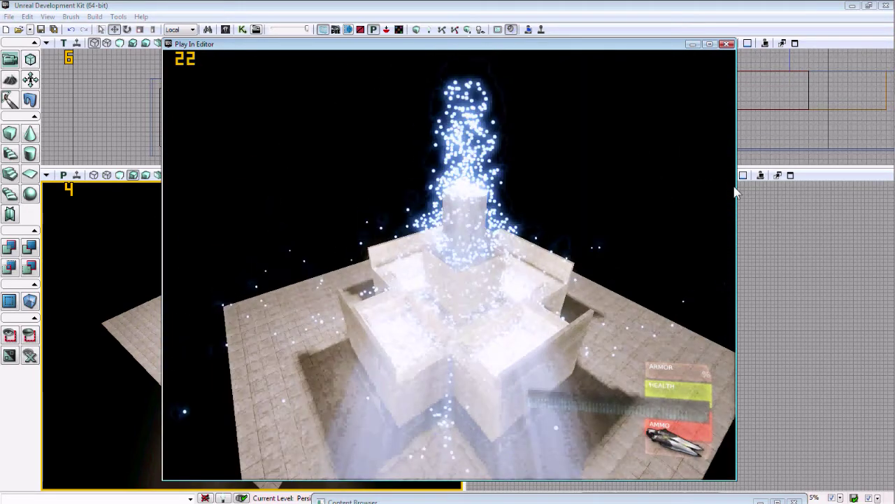
key("Escape")
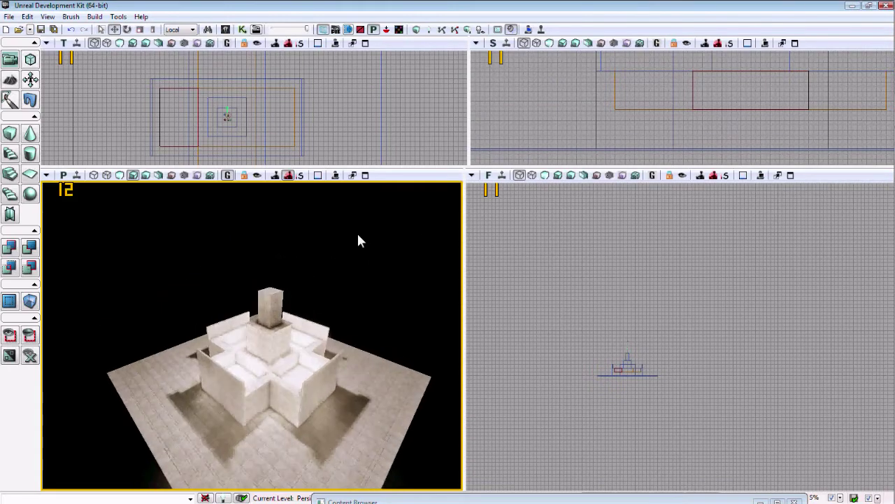
Turn off Game View in the perspective viewport and show the assets of the Ashes package under UDKGame content.
left_click(227, 175)
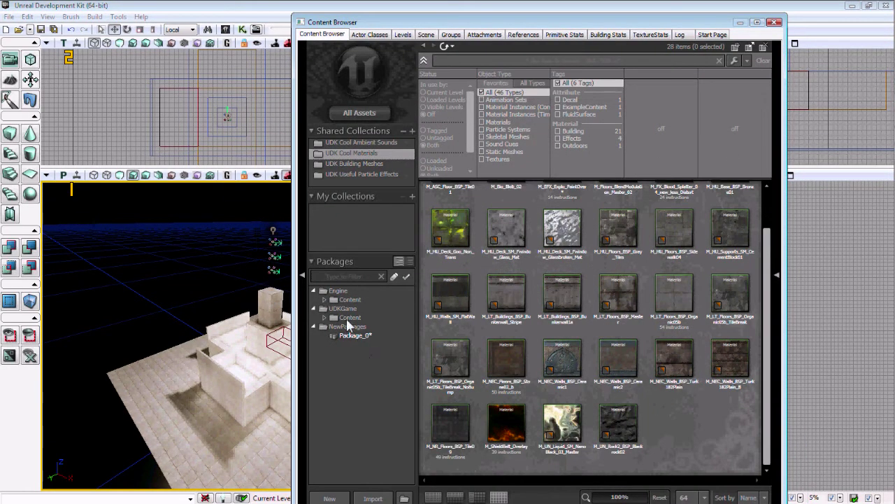
double_click(350, 317)
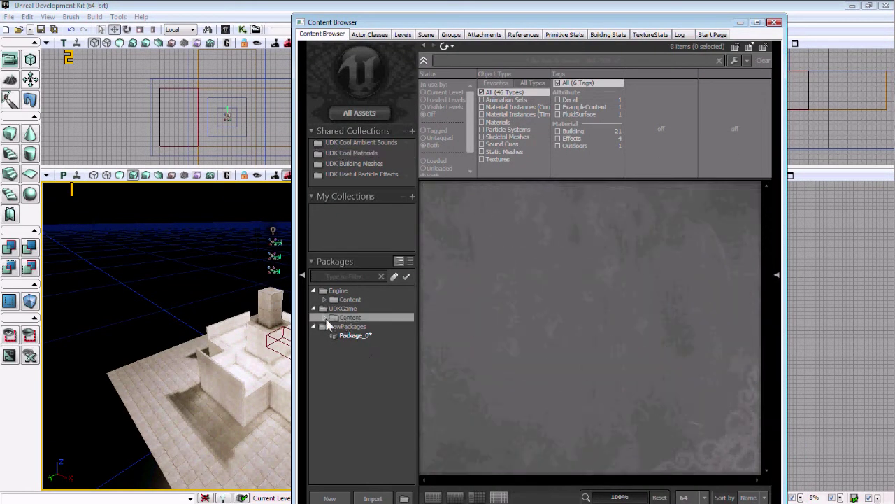
left_click(369, 469)
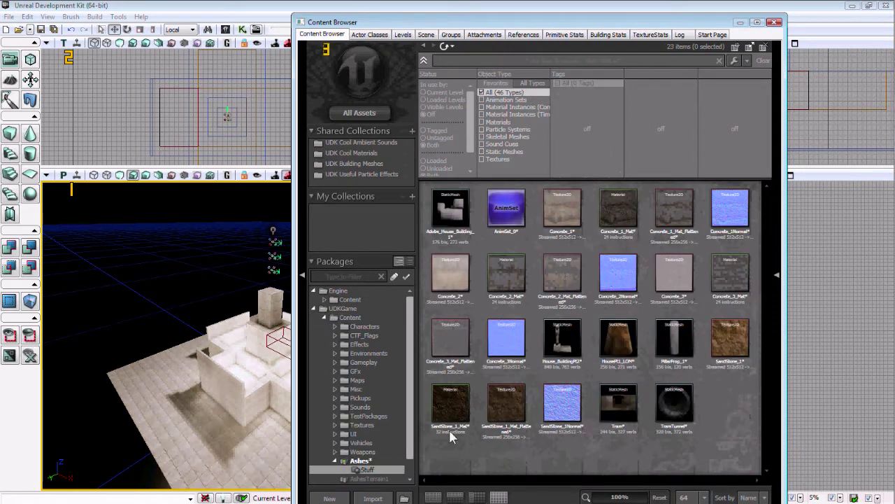
left_click(361, 461)
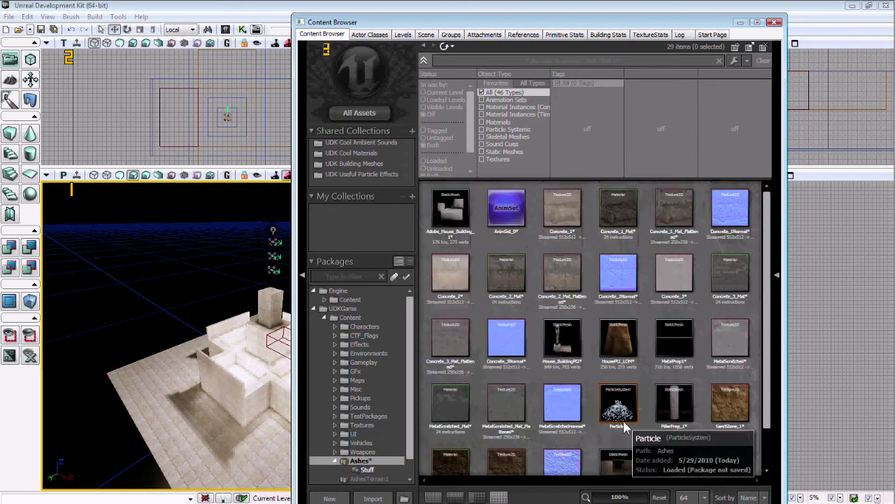
Create a new ParticleSystem named TutorialParticle in the Ashes package and view its default emitter in the preview.
right_click(702, 409)
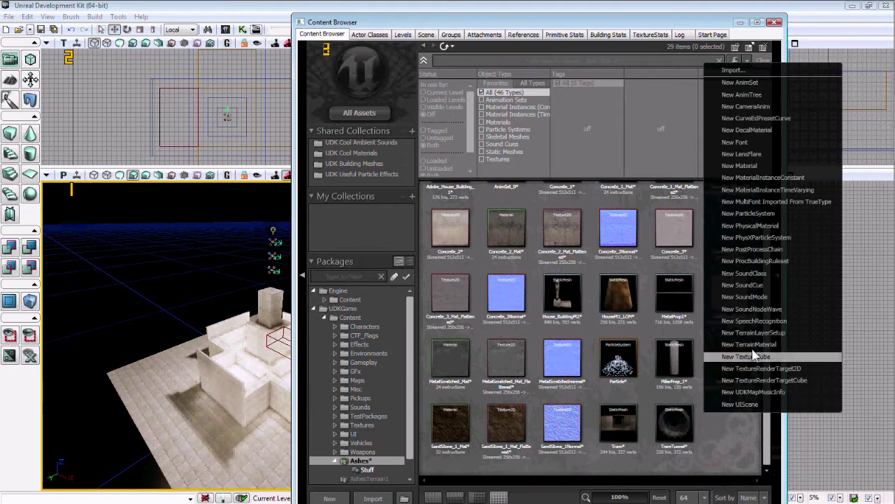
left_click(728, 222)
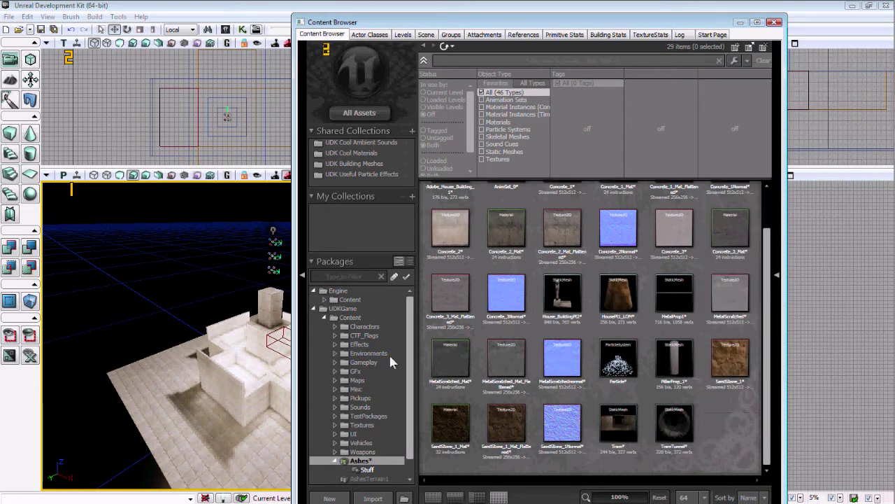
type("T")
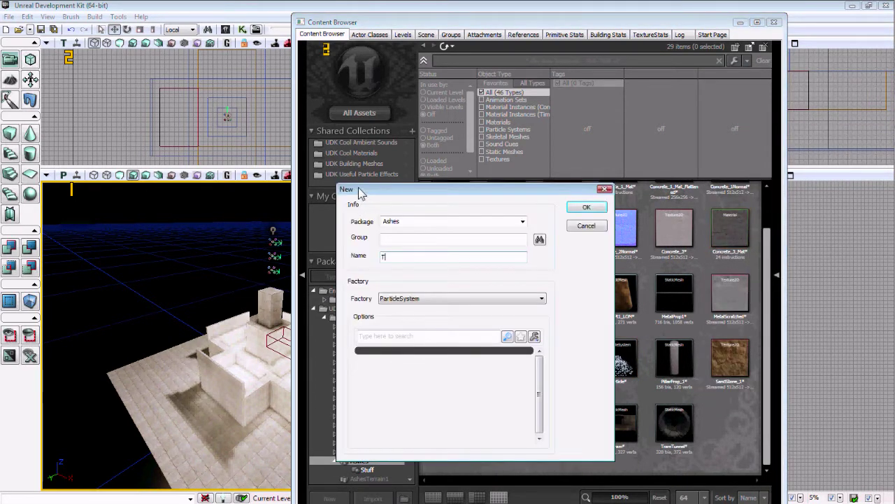
type("utorialParticle")
left_click(585, 208)
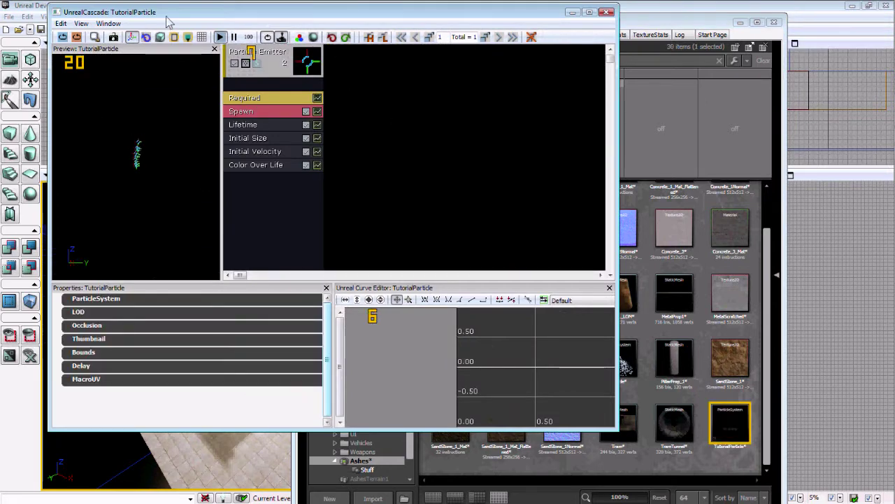
left_click_drag(166, 19, 302, 63)
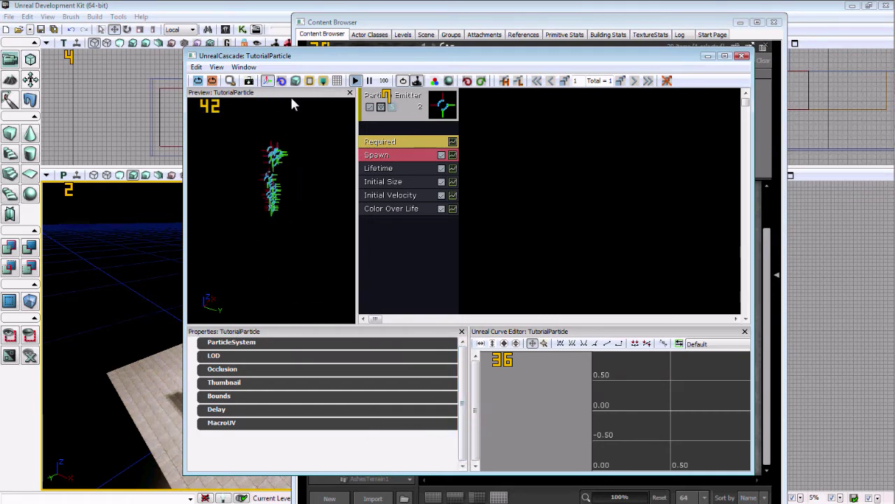
left_click_drag(292, 98, 235, 324)
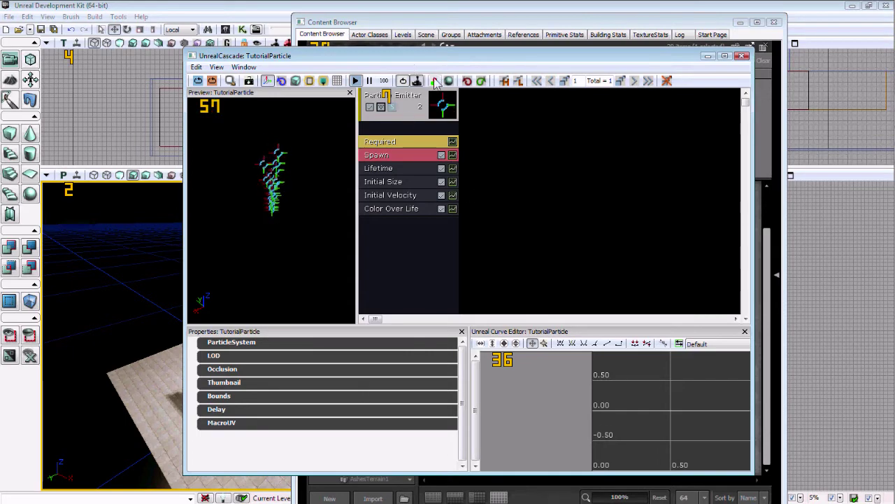
Select the M_EFX_Flare_Round_Hard_01 material among the Effects assets, keeping the particle editor window out of the way.
left_click_drag(402, 58, 376, 405)
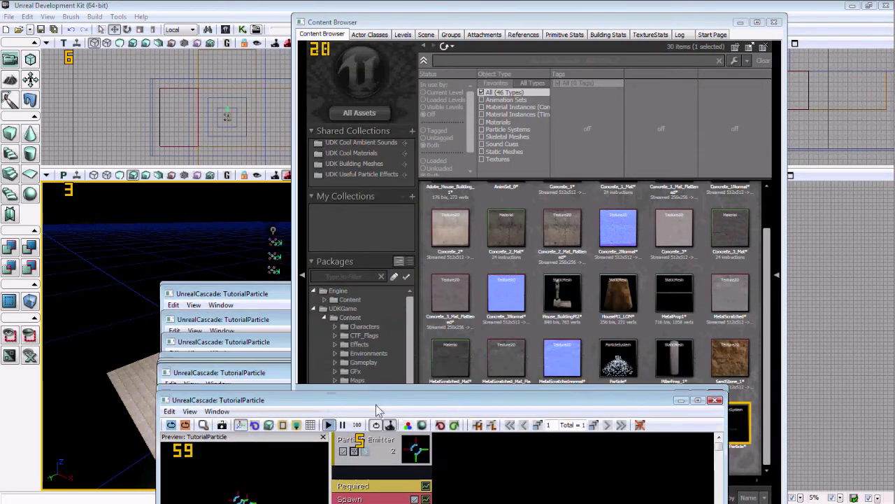
left_click(361, 343)
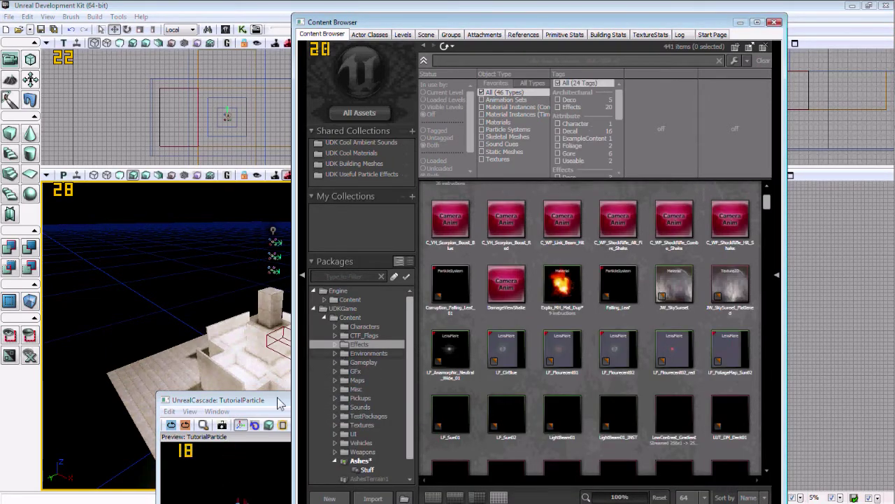
left_click_drag(278, 398, 100, 83)
left_click(634, 385)
scroll(638, 385, "down", 3)
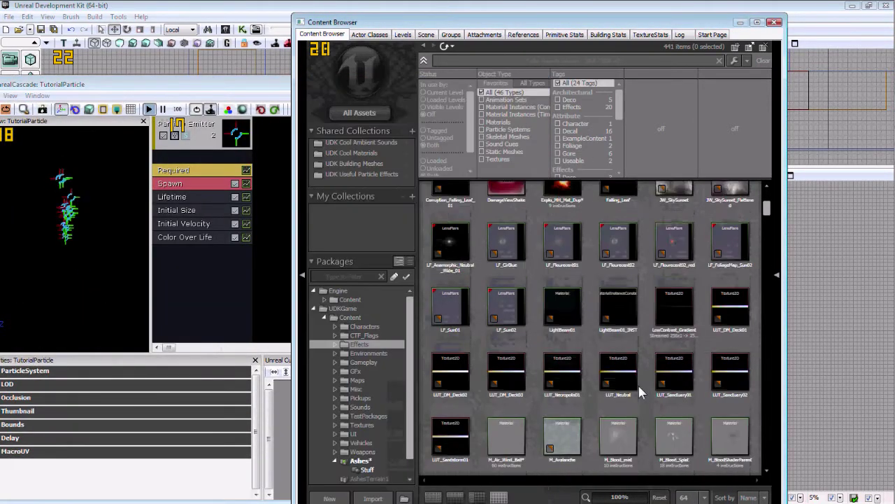
scroll(638, 383, "down", 8)
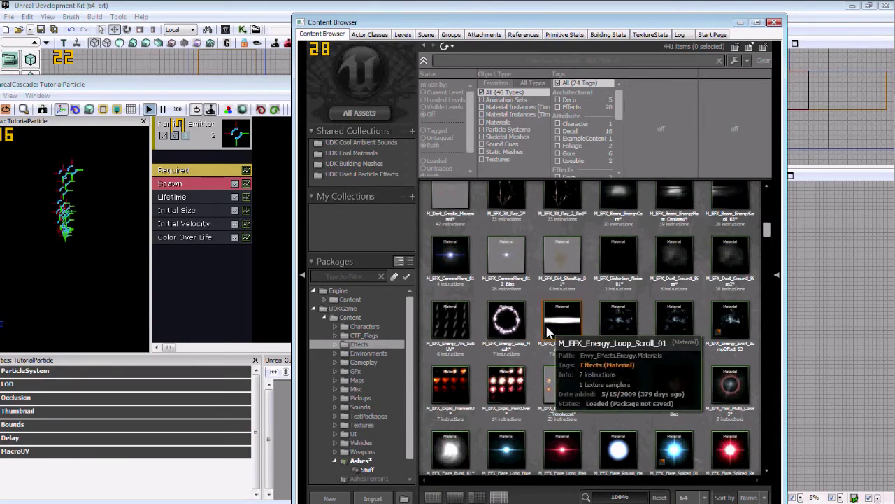
scroll(698, 436, "down", 2)
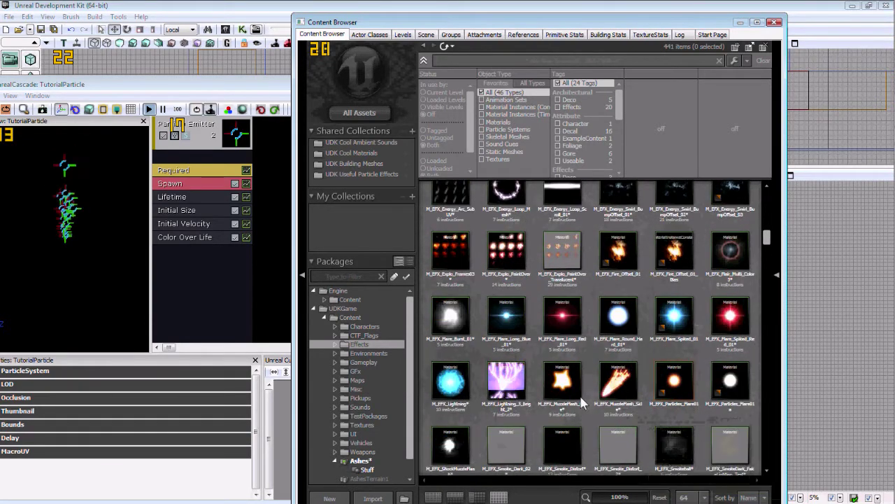
left_click(619, 316)
Add a new emitter that uses the selected flare material to TutorialParticle and delete the default emitter.
left_click(178, 86)
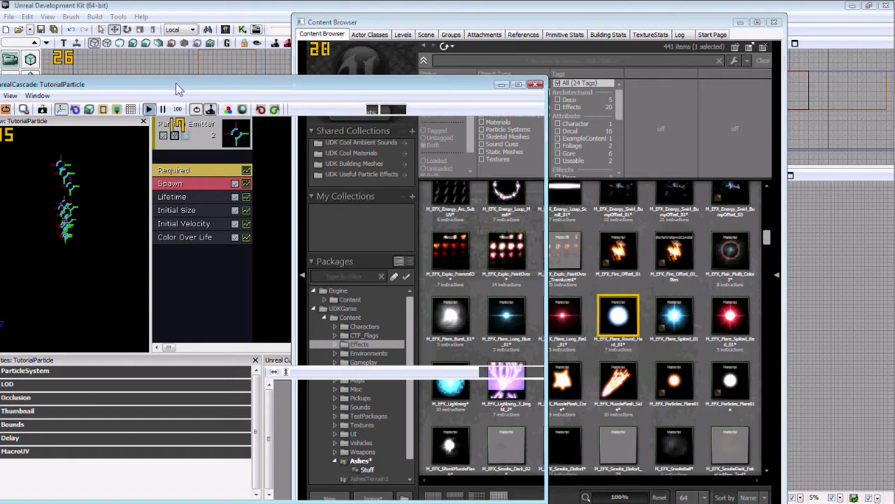
left_click_drag(178, 85, 292, 70)
right_click(423, 138)
left_click(434, 138)
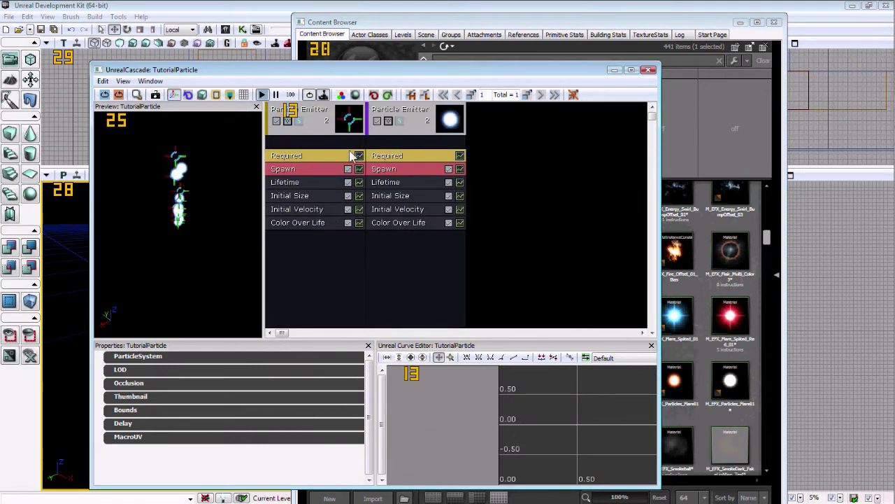
left_click(329, 133)
key("Delete")
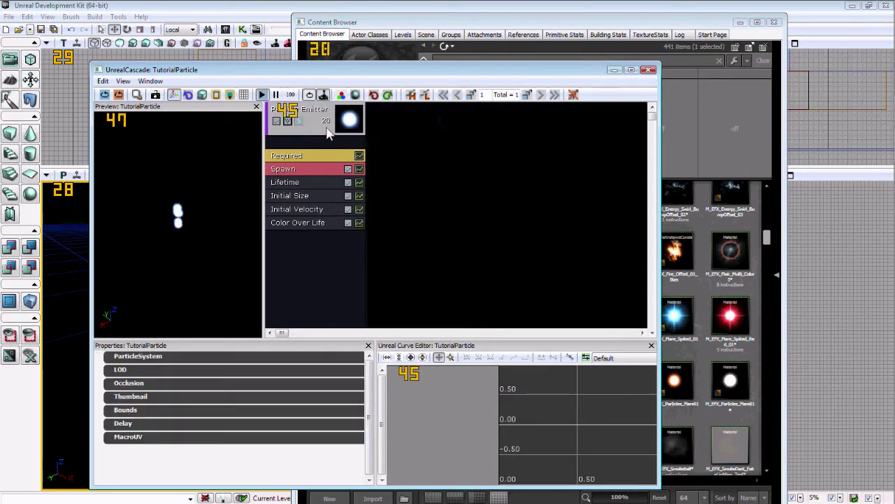
Add a second Lifetime module to the emitter and delete that duplicate again.
left_click(314, 117)
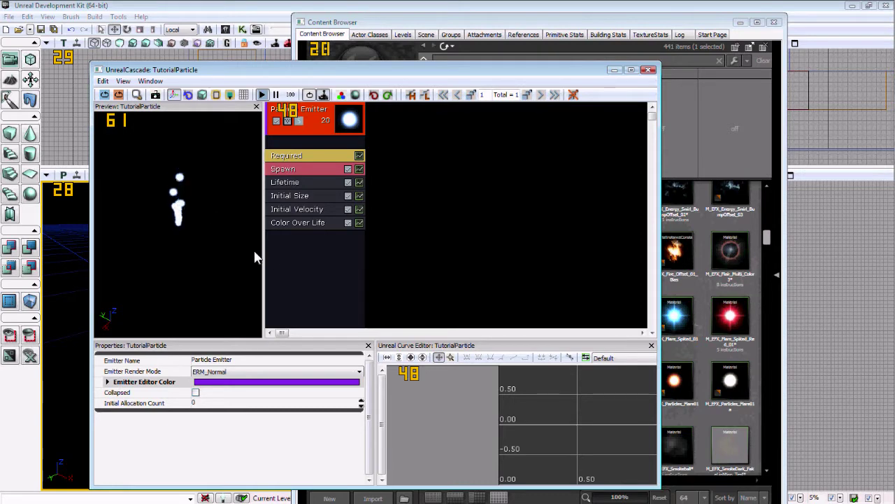
right_click(325, 269)
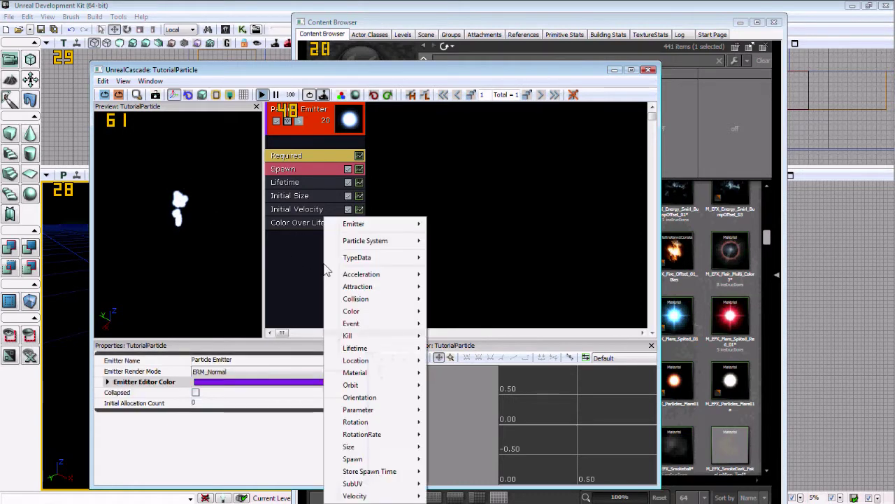
mouse_move(379, 351)
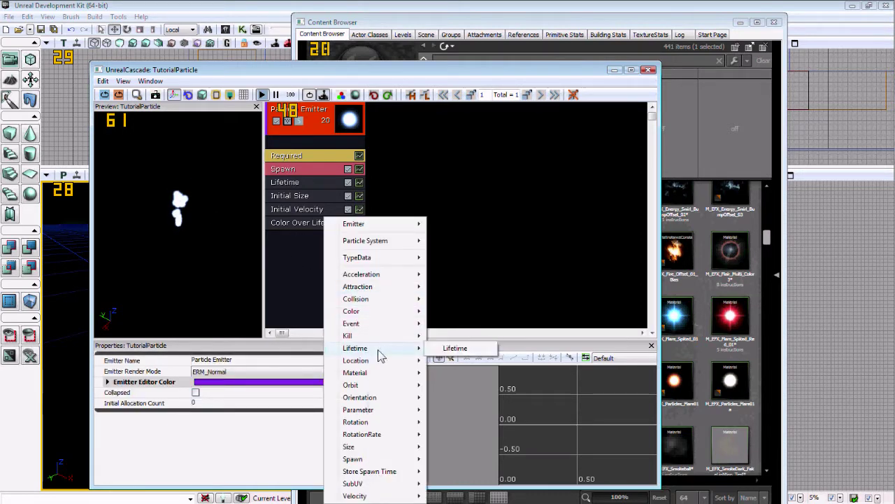
left_click(446, 352)
left_click(297, 237)
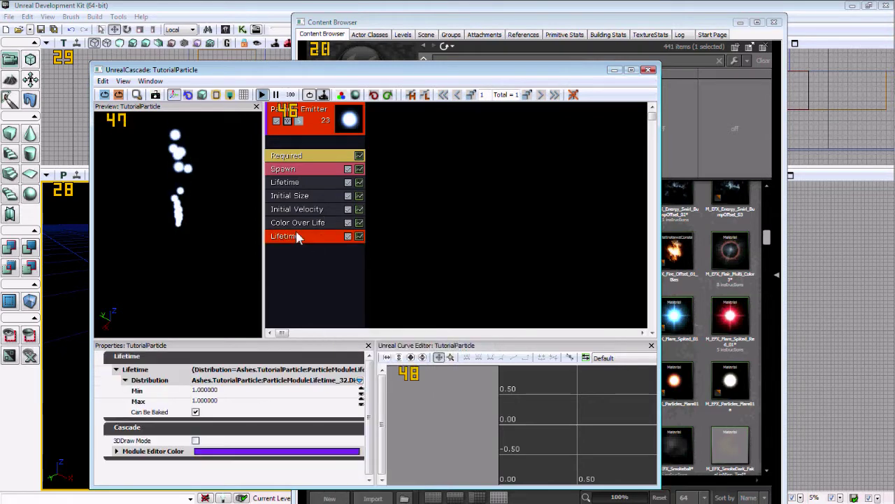
key("Delete")
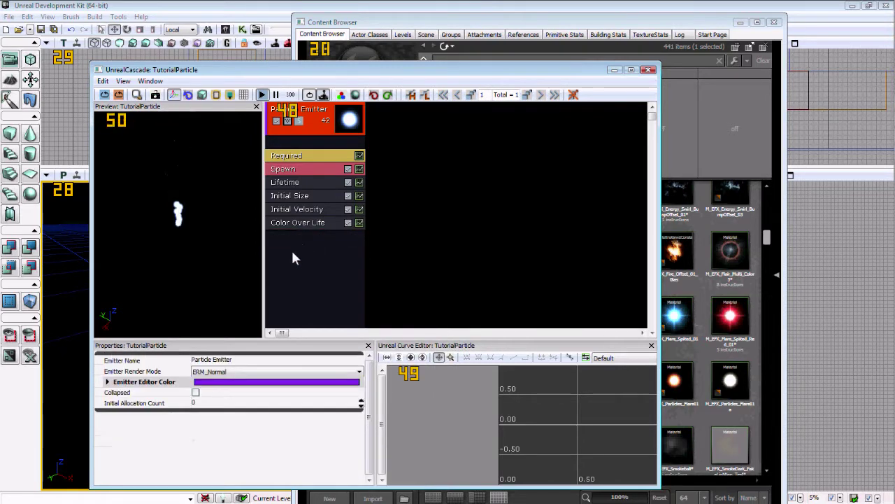
Add a Size By Life module to the emitter.
right_click(294, 254)
mouse_move(342, 450)
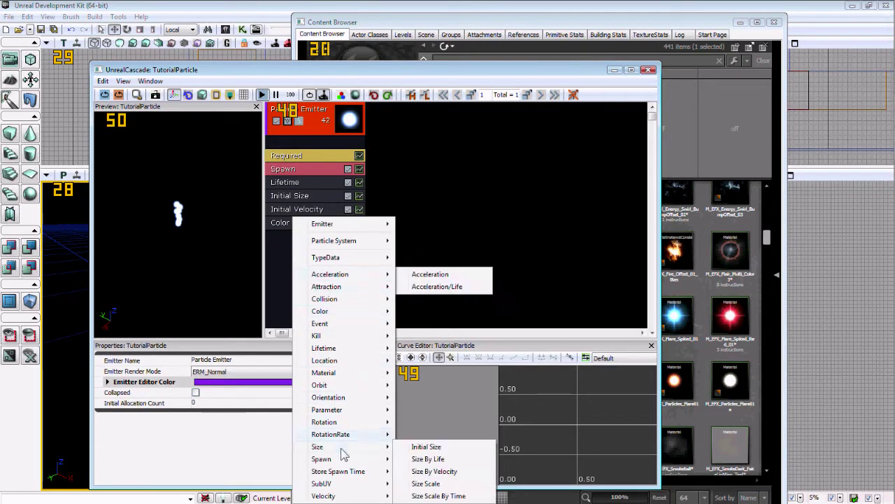
left_click(427, 459)
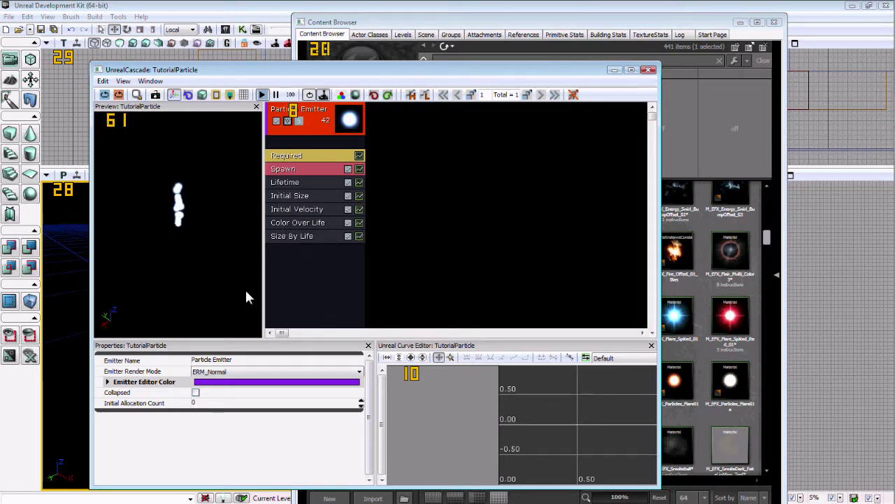
right_click(332, 121)
mouse_move(364, 143)
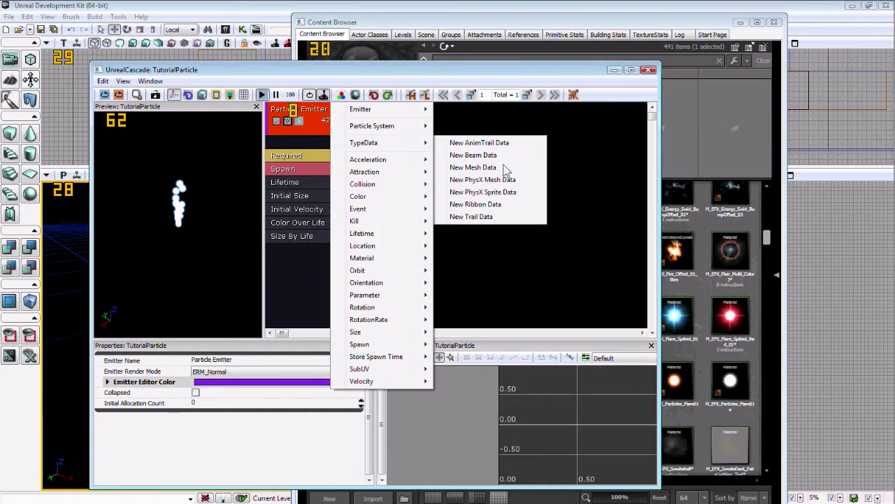
key("Escape")
left_click(493, 188)
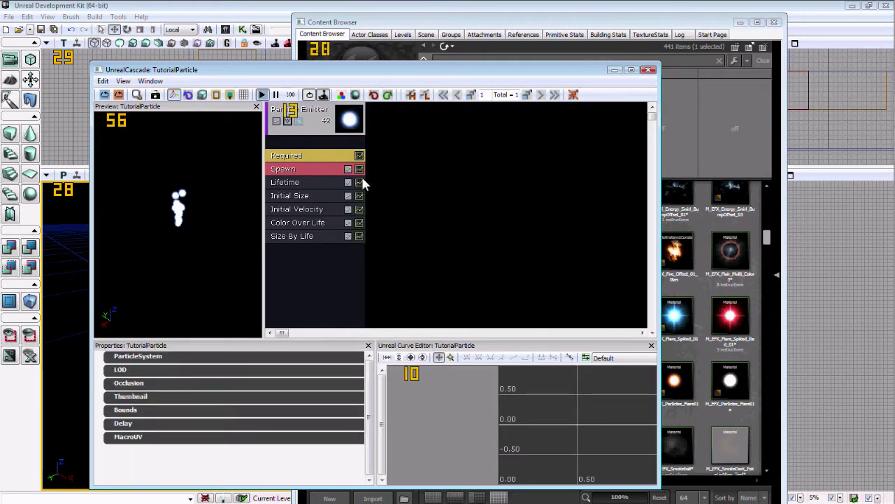
Add PhysX Sprite Data as the emitter's type data.
right_click(329, 120)
mouse_move(371, 143)
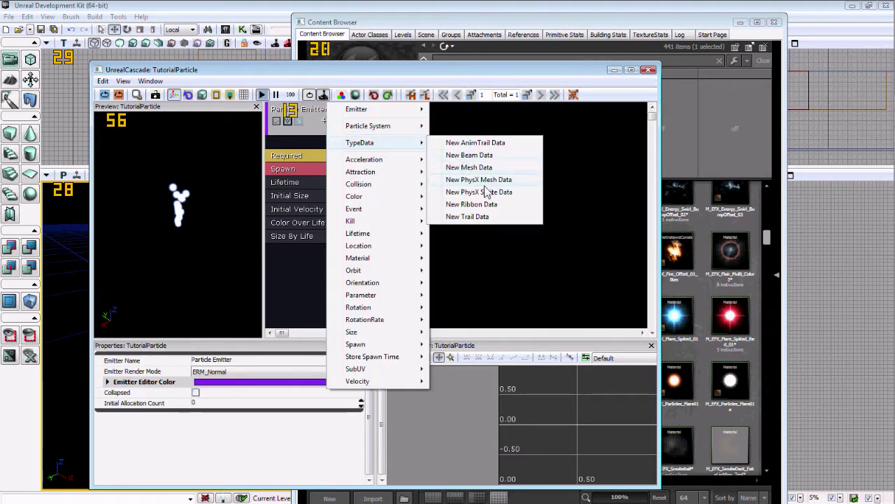
left_click(479, 191)
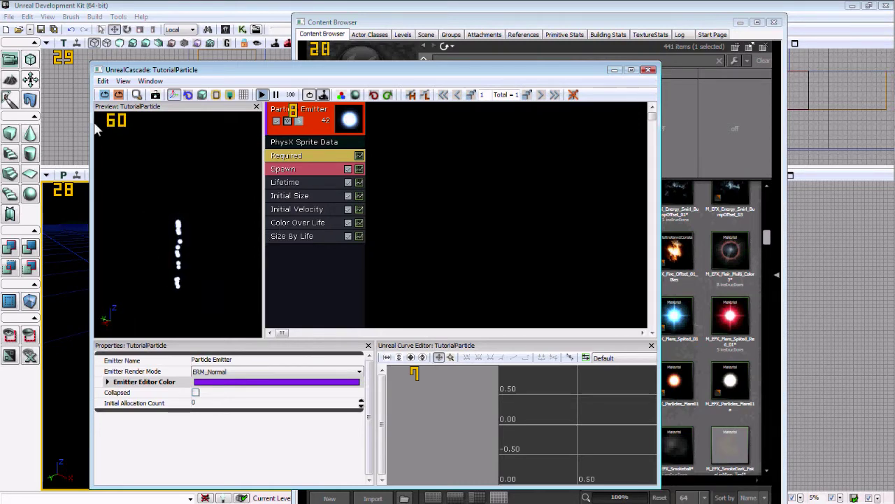
Set both the minimum and maximum of the emitter's Lifetime distribution to 20.
left_click(294, 184)
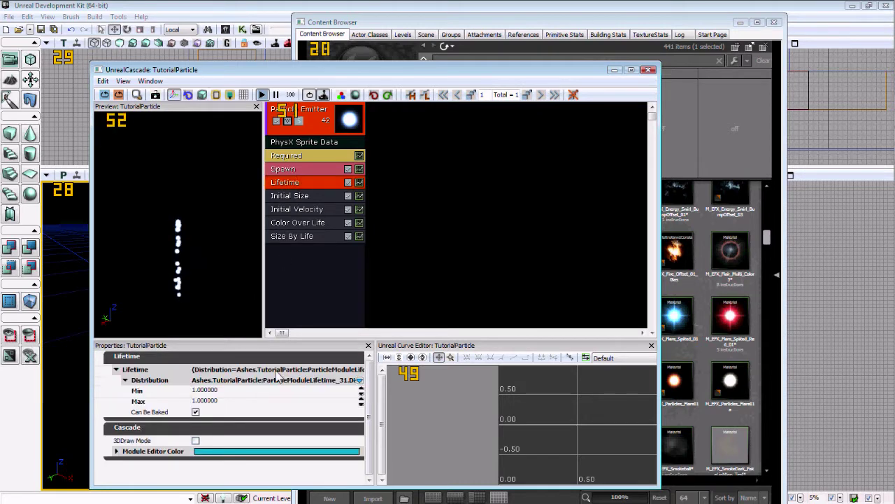
type("20")
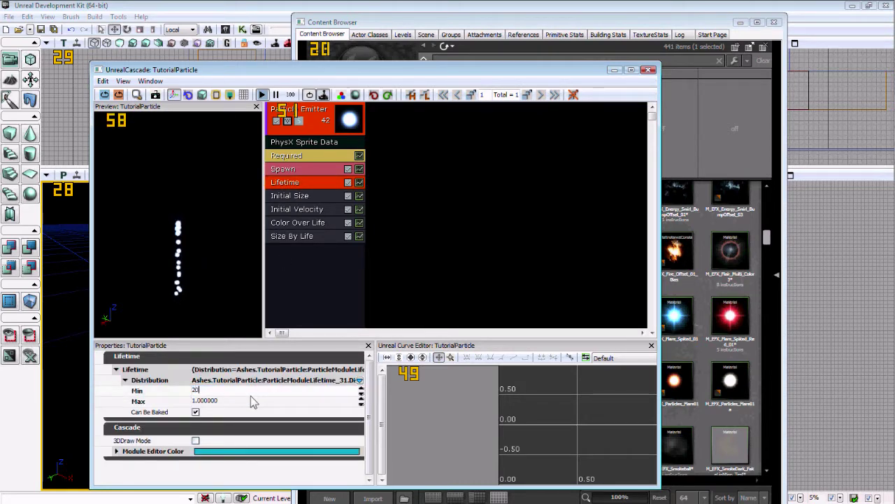
left_click(244, 404)
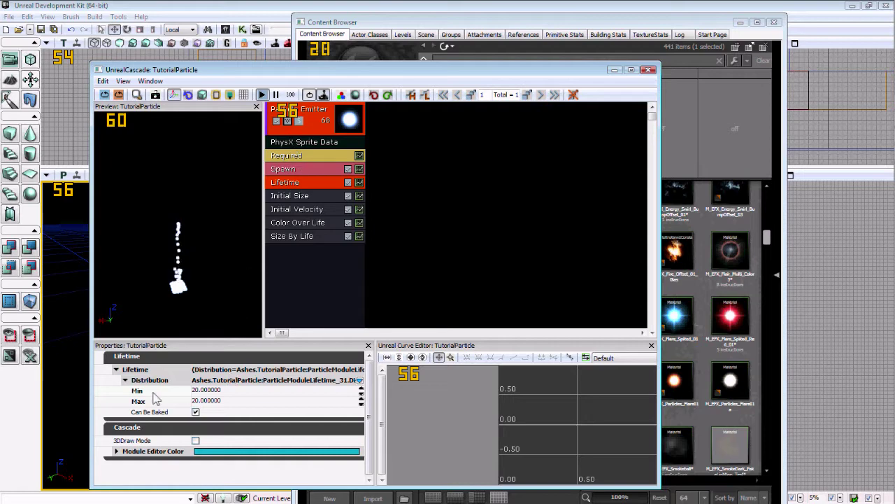
Examine the minimum start velocity components of the Initial Velocity module and return to the Lifetime module.
left_click(297, 211)
left_click(195, 411)
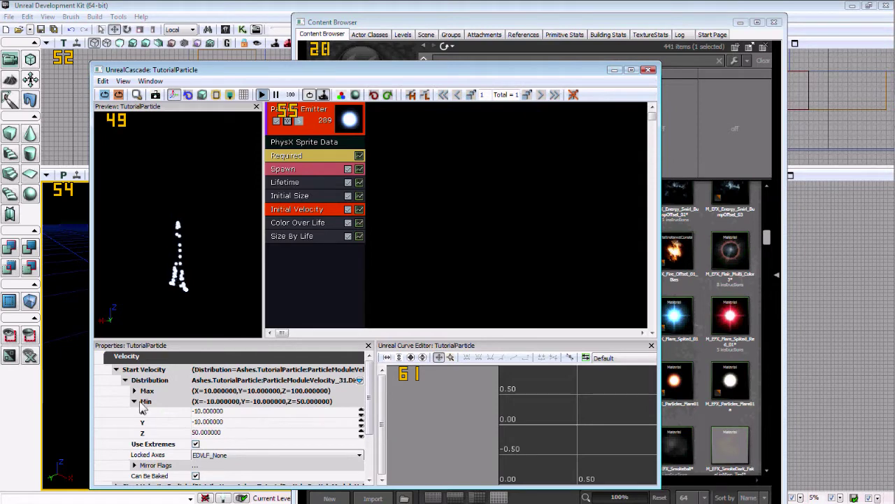
left_click(294, 183)
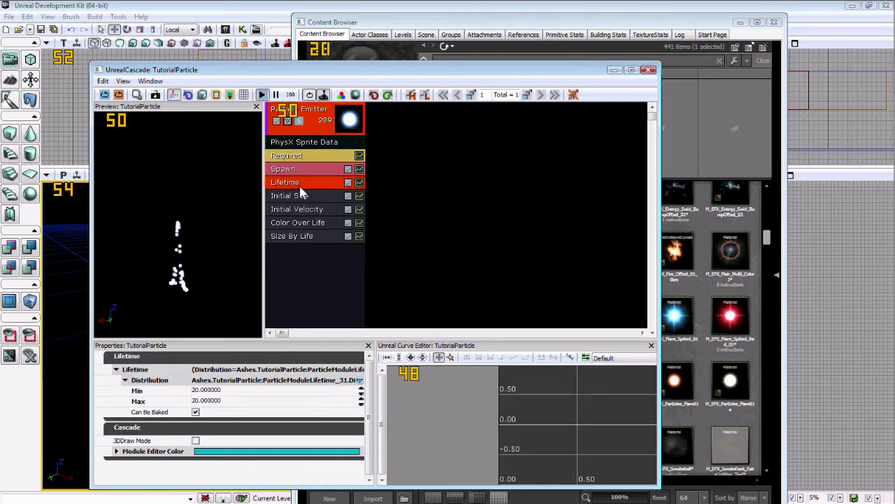
Add a Sphere location module to the emitter.
right_click(299, 256)
mouse_move(350, 339)
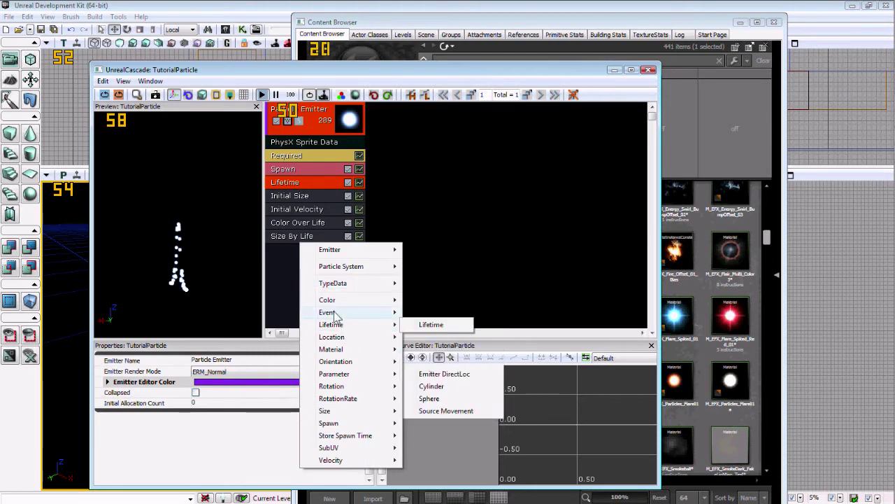
mouse_move(360, 403)
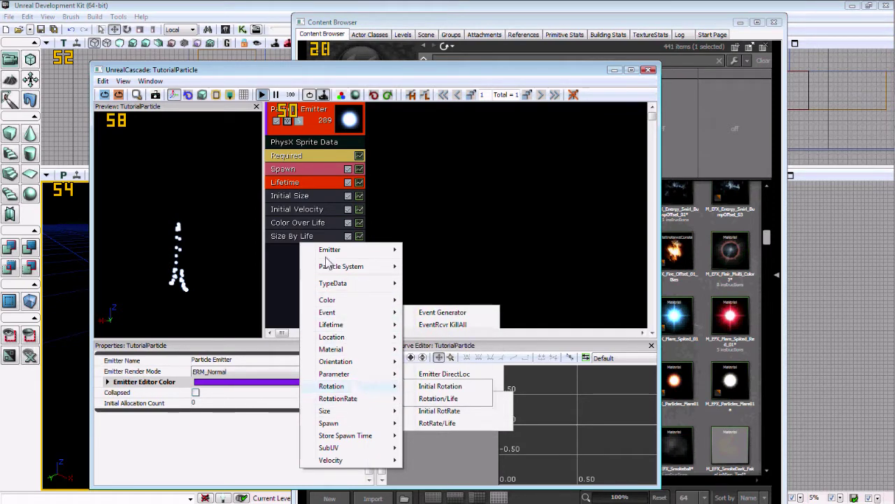
mouse_move(331, 270)
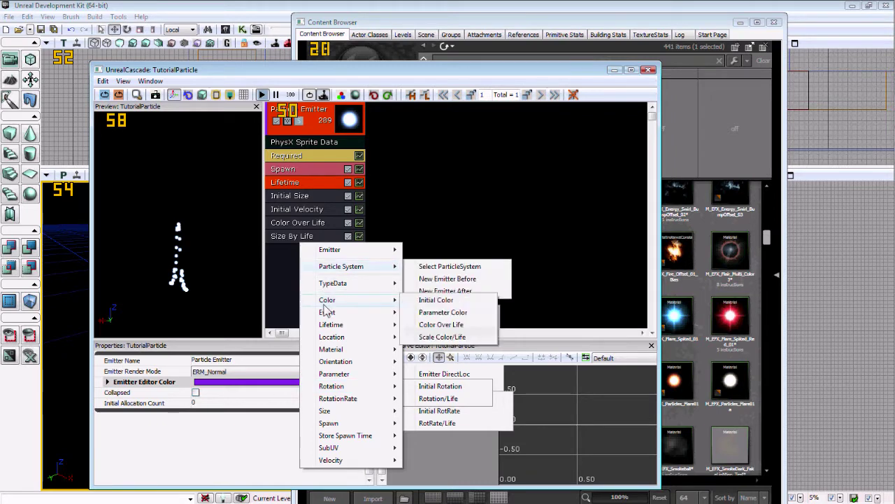
mouse_move(327, 315)
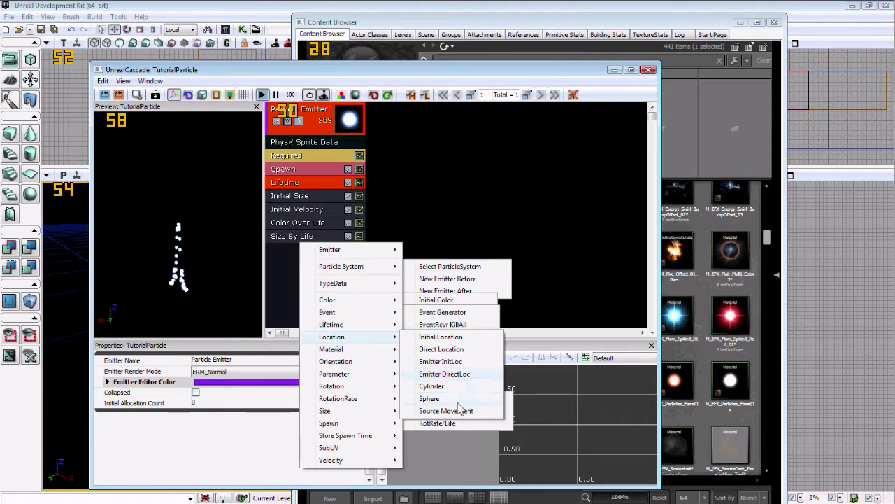
left_click(458, 400)
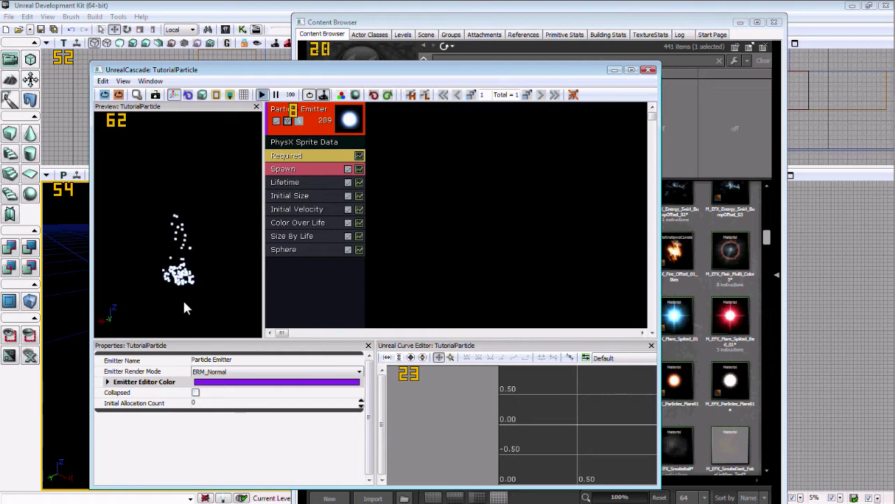
Examine the settings of the emitter's Spawn, Lifetime, Initial Size, Initial Velocity, Size By Life and Color Over Life modules.
left_click(323, 125)
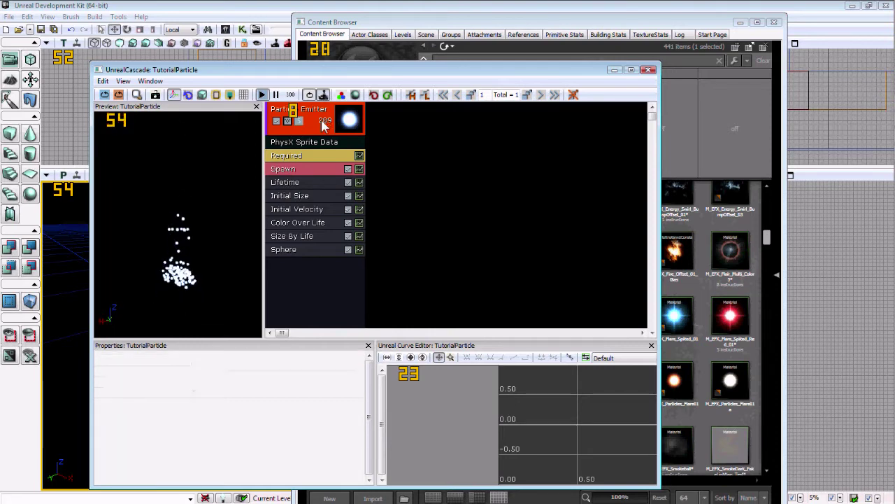
left_click(297, 169)
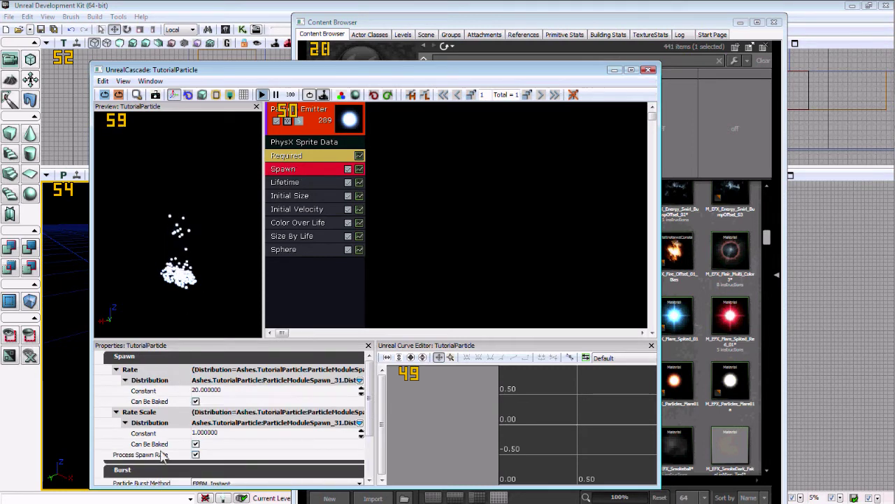
scroll(171, 457, "down", 2)
scroll(172, 456, "down", 2)
scroll(236, 399, "up", 4)
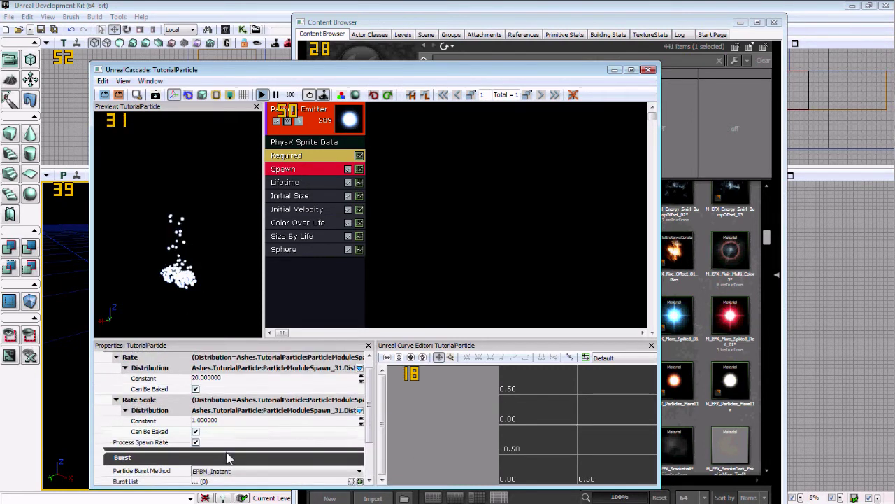
left_click(303, 183)
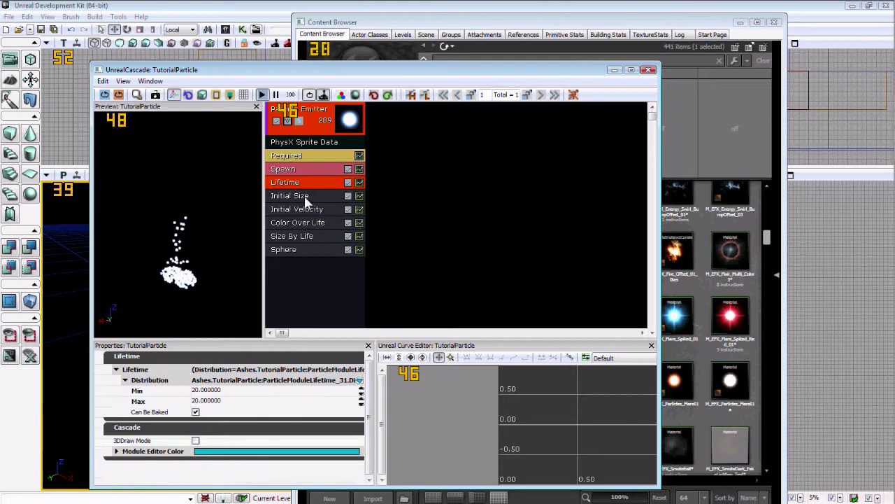
left_click(307, 198)
left_click(308, 209)
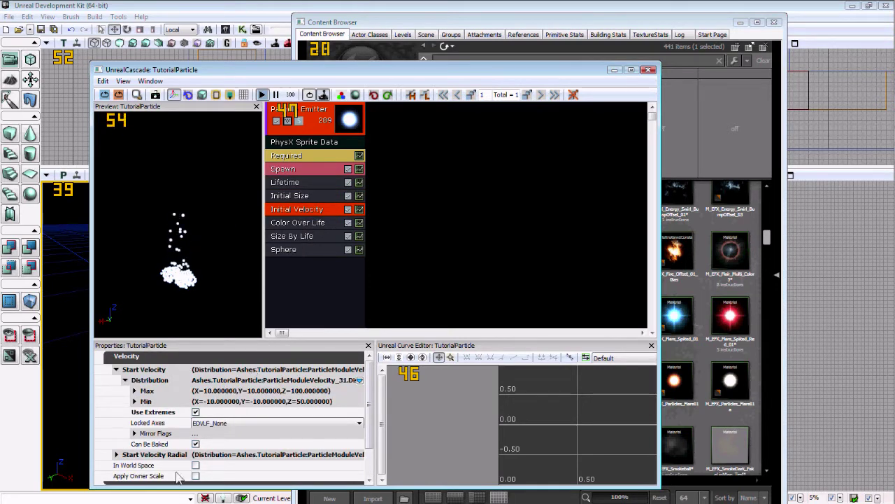
scroll(372, 420, "down", 3)
scroll(364, 420, "up", 3)
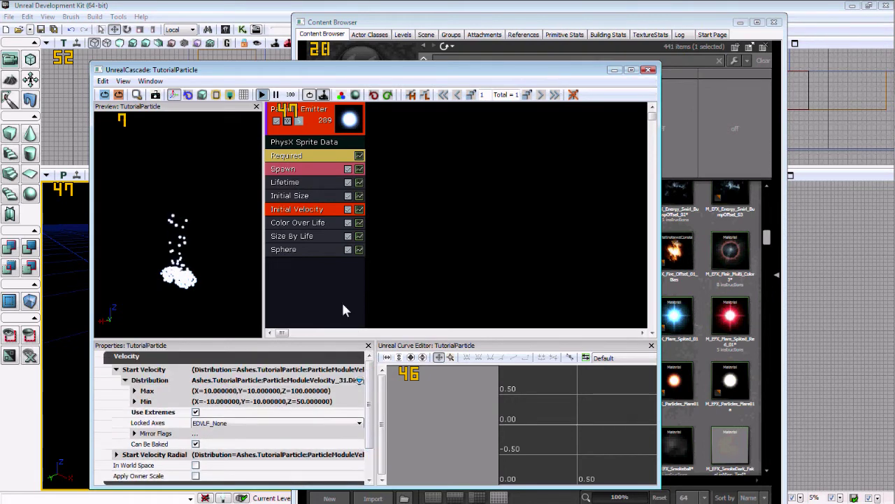
left_click(310, 246)
left_click(308, 238)
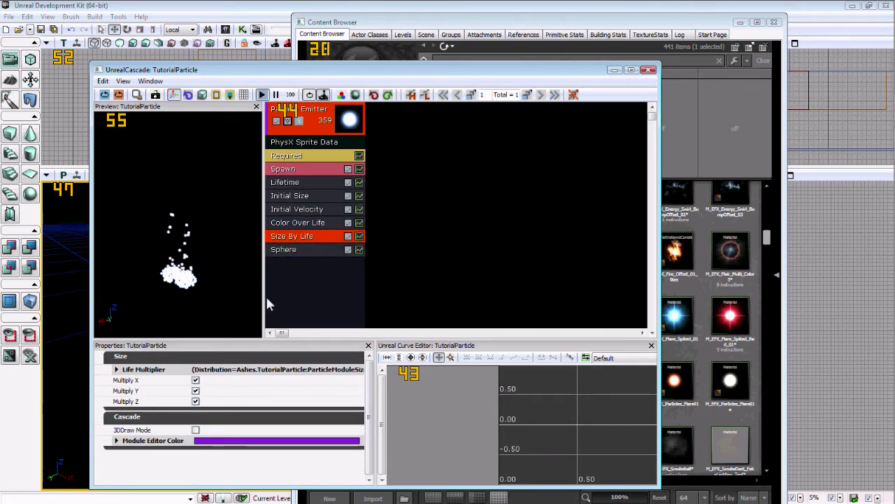
left_click(306, 224)
left_click(381, 275)
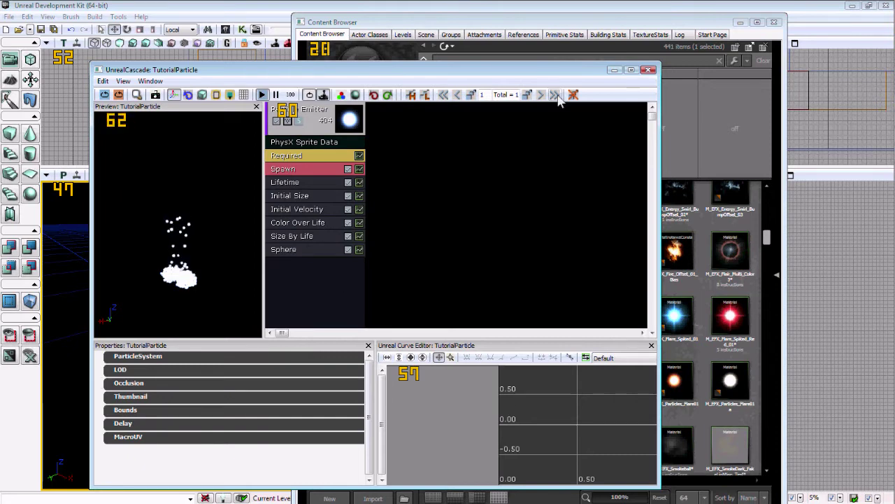
Minimize the TutorialParticle editor and open the existing Particle system from the Ashes package for comparison.
left_click(615, 70)
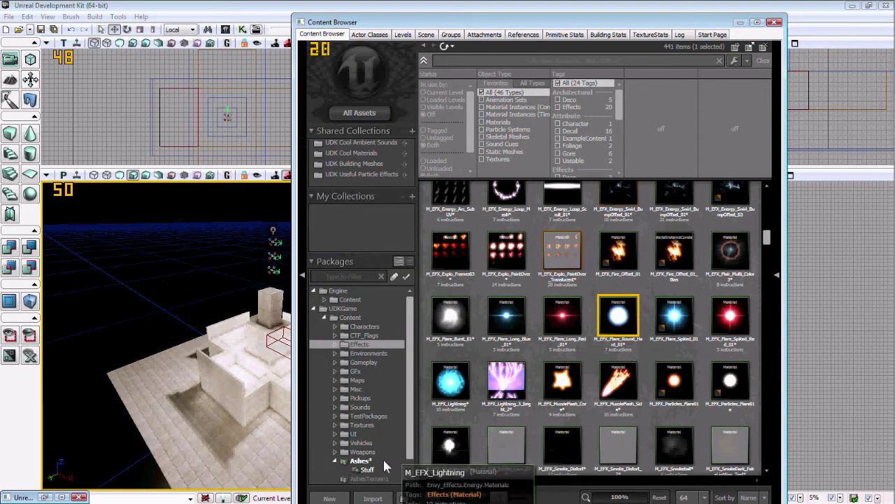
left_click(361, 460)
left_click(611, 376)
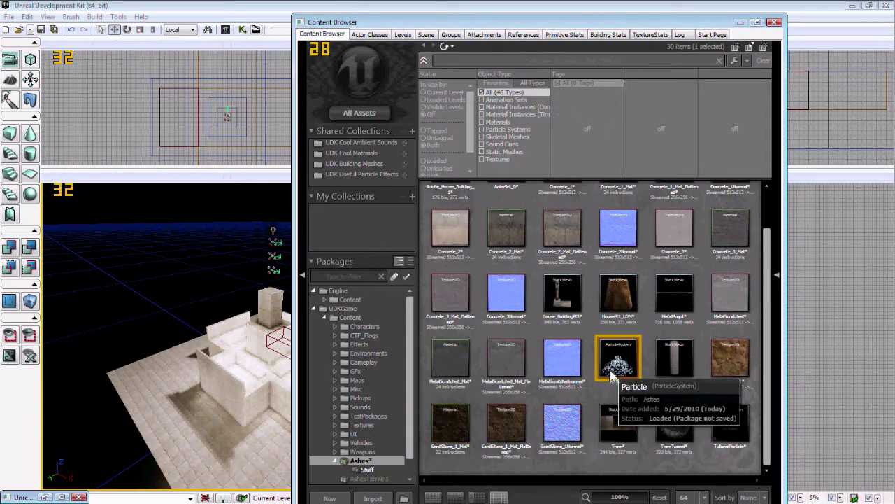
double_click(610, 376)
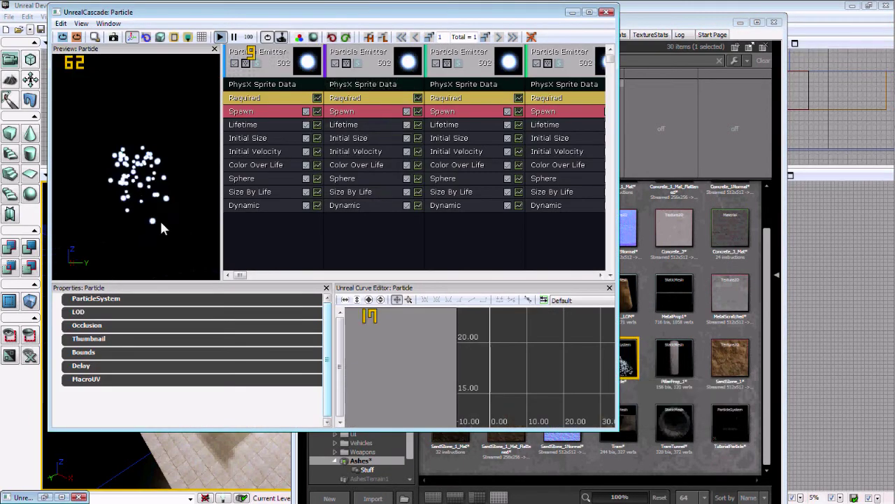
Examine the first emitter's modules in the Particle system, including the velocity options of its Sphere module.
left_click(254, 207)
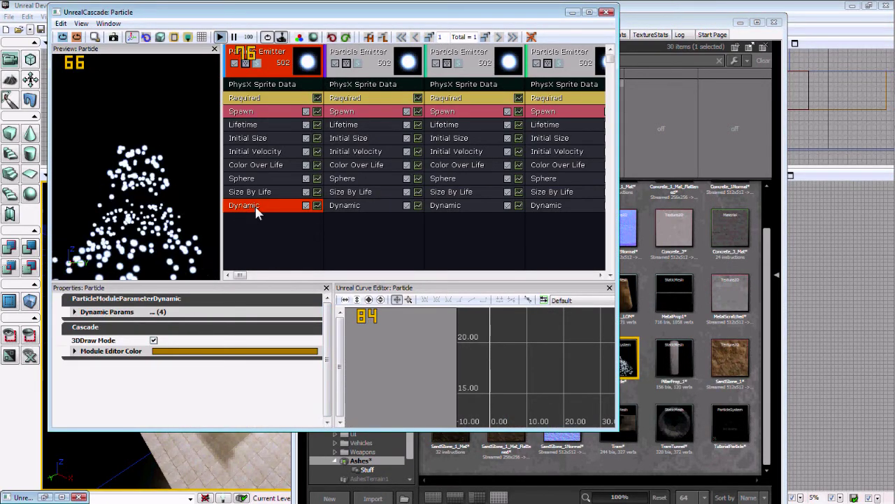
left_click(256, 191)
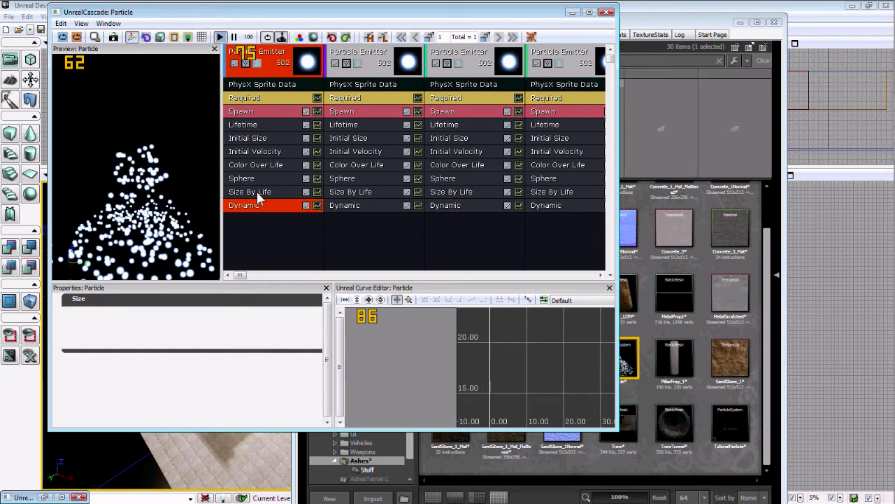
left_click(264, 178)
left_click(265, 152)
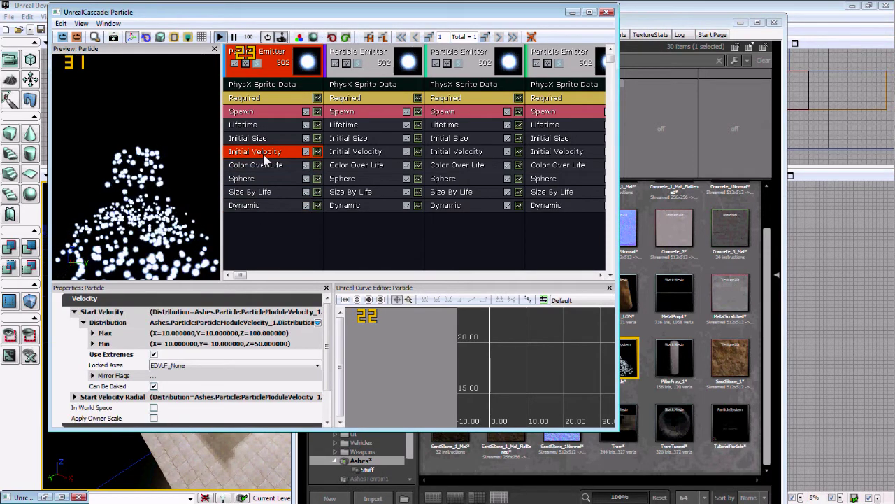
left_click(259, 138)
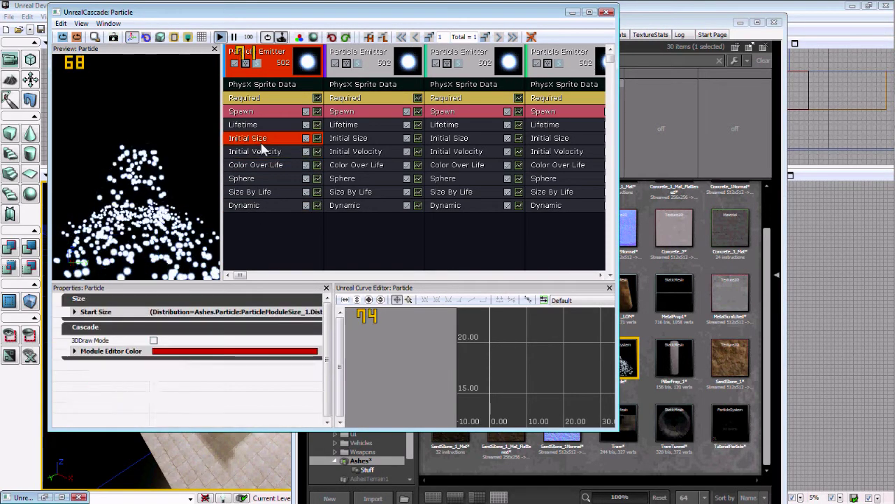
left_click(258, 124)
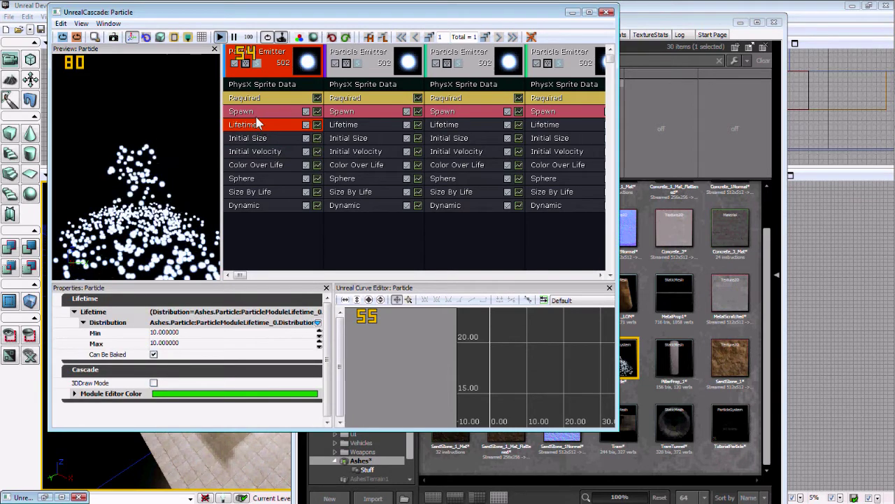
left_click(257, 113)
left_click(258, 126)
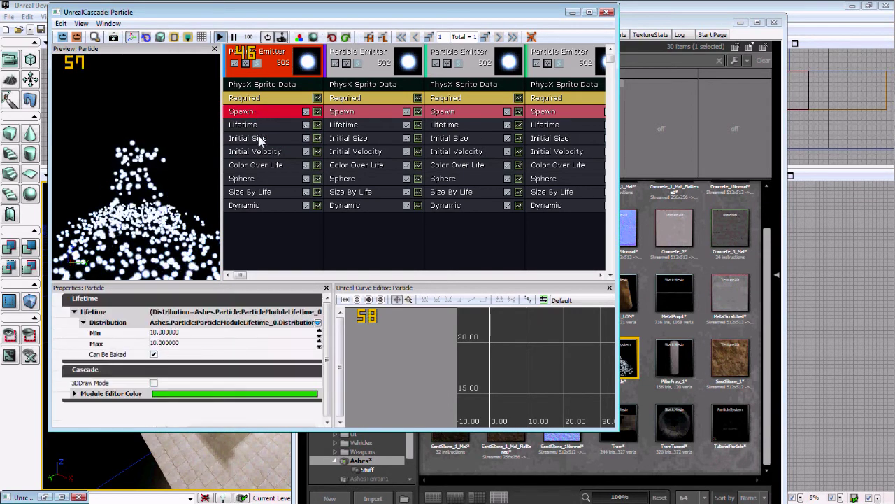
left_click(268, 192)
left_click(266, 179)
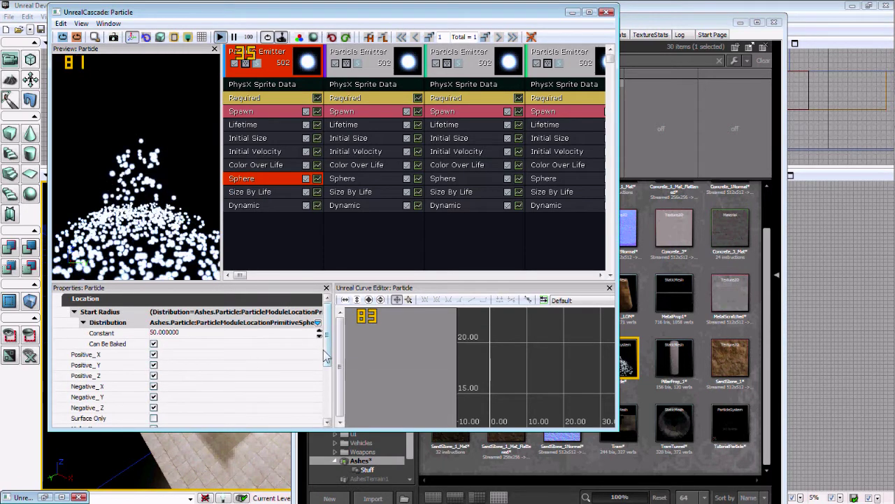
scroll(327, 364, "down", 1)
scroll(328, 364, "down", 3)
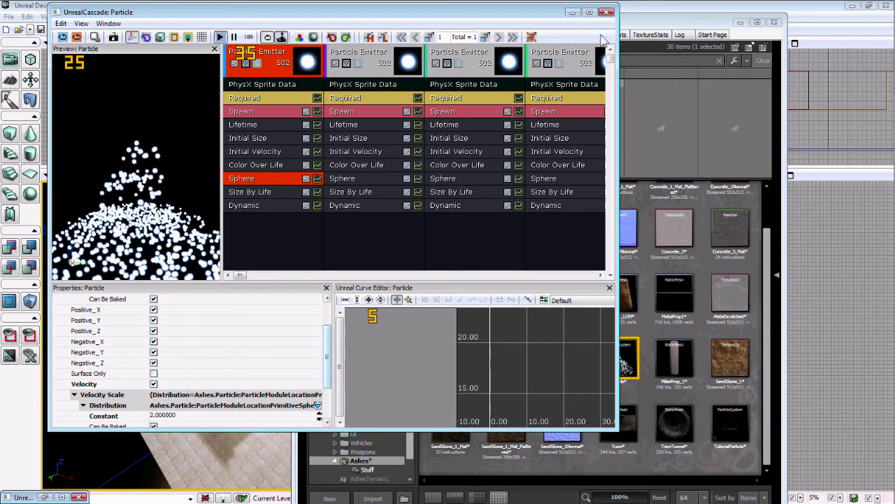
Close the Particle system's editor and restore the minimized TutorialParticle editor.
left_click(607, 12)
left_click(734, 435)
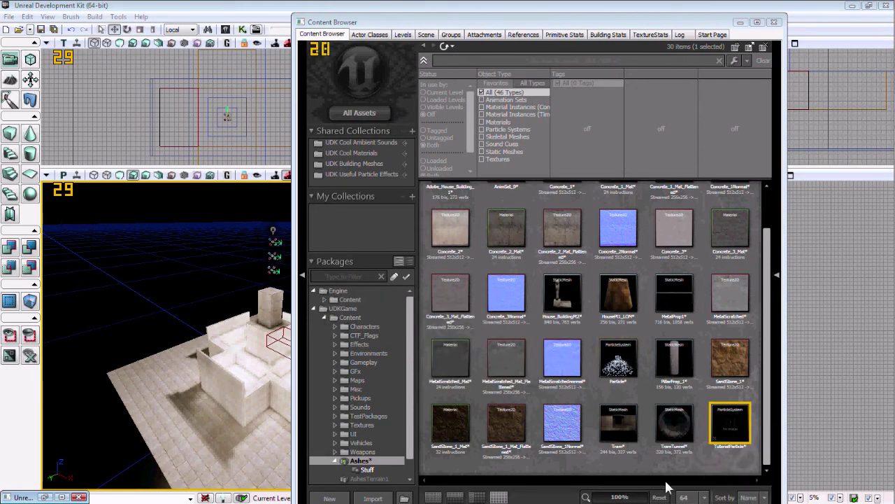
left_click(44, 497)
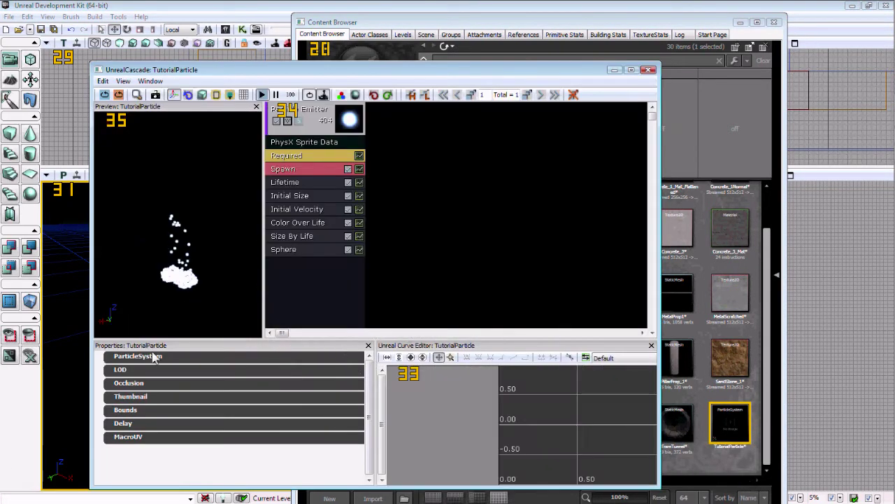
Enable the Velocity option in the emitter's Sphere module.
left_click(302, 248)
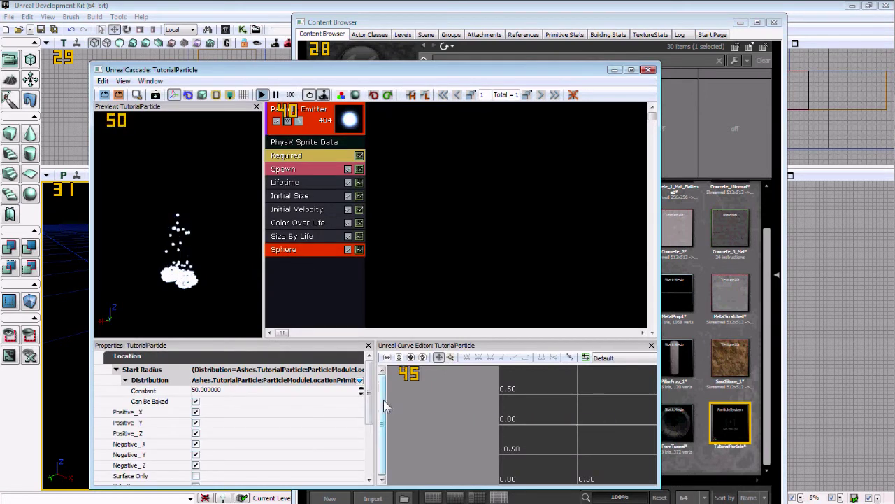
scroll(375, 414, "down", 3)
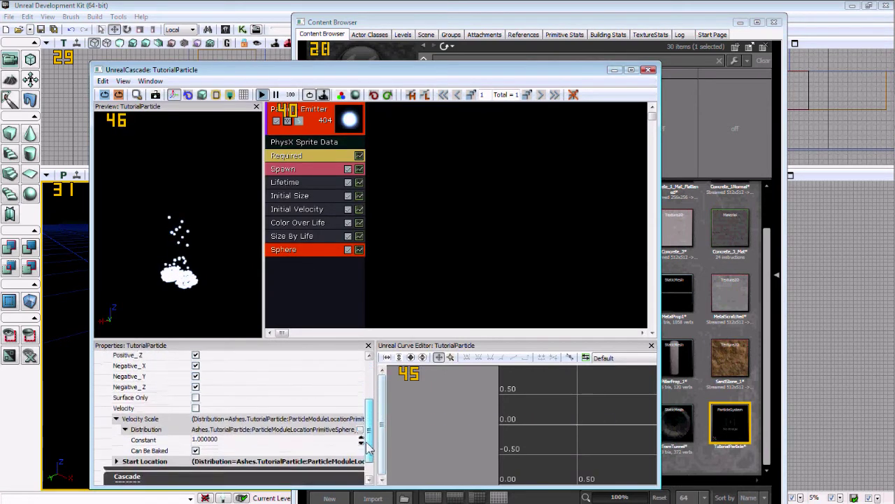
left_click(195, 408)
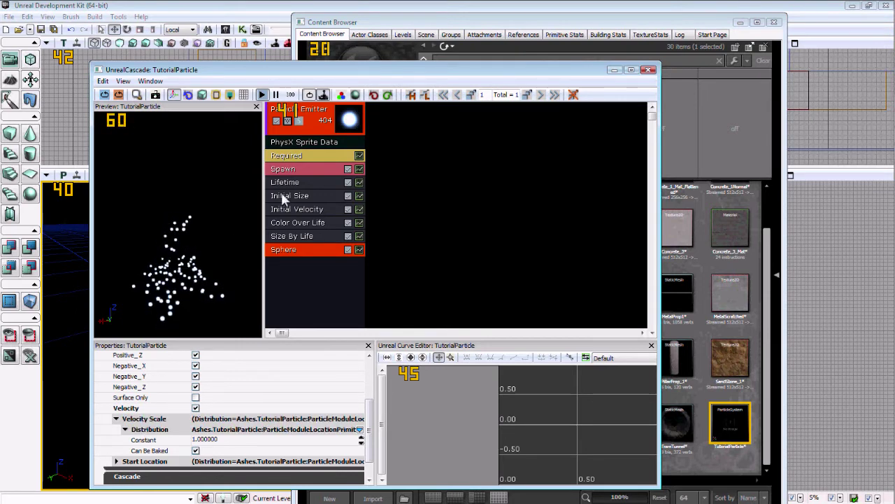
Set both the minimum and maximum of the emitter's Lifetime distribution to 10.
left_click(301, 180)
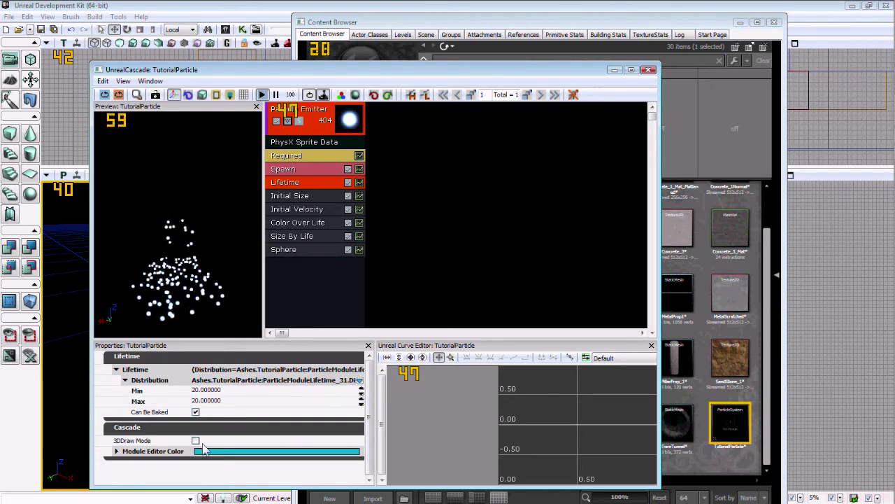
left_click(267, 389)
type("10")
left_click(255, 401)
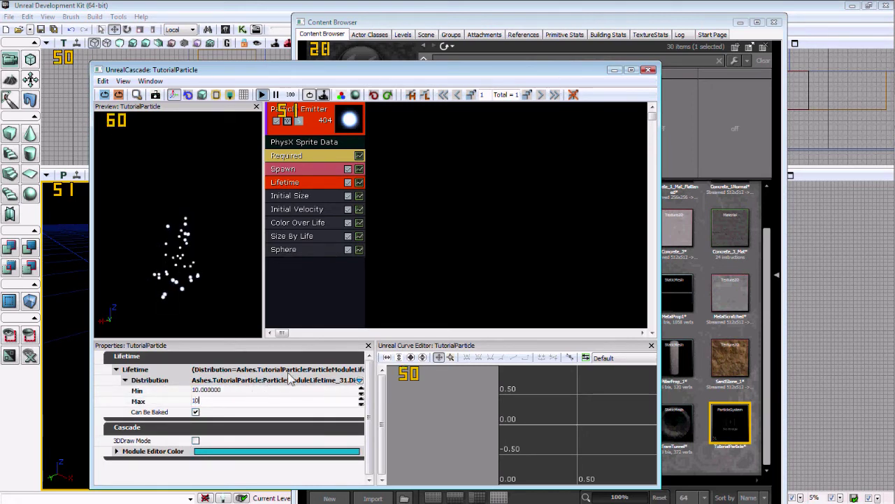
left_click(398, 303)
Add a Dynamic parameter module to the emitter and select it.
left_click(320, 124)
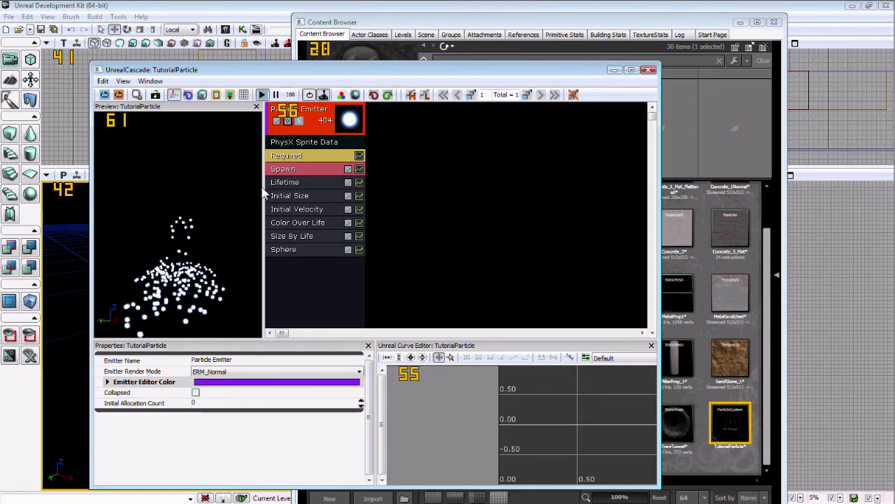
left_click(298, 121)
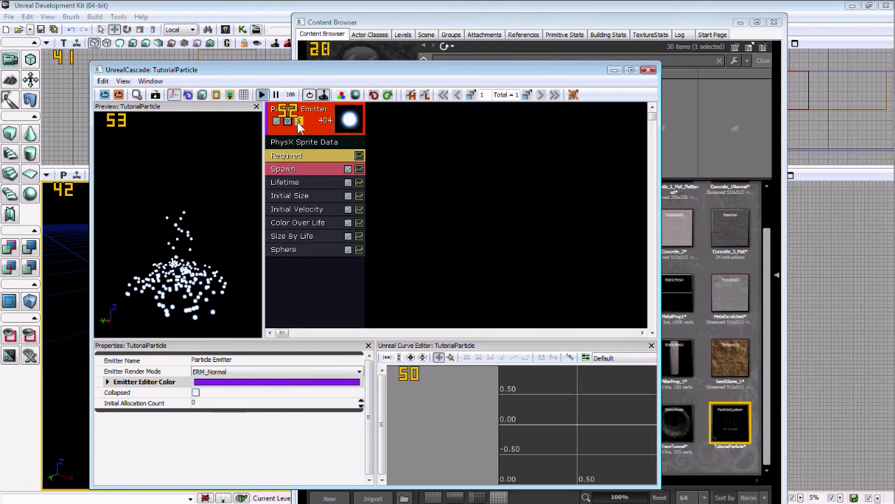
right_click(314, 114)
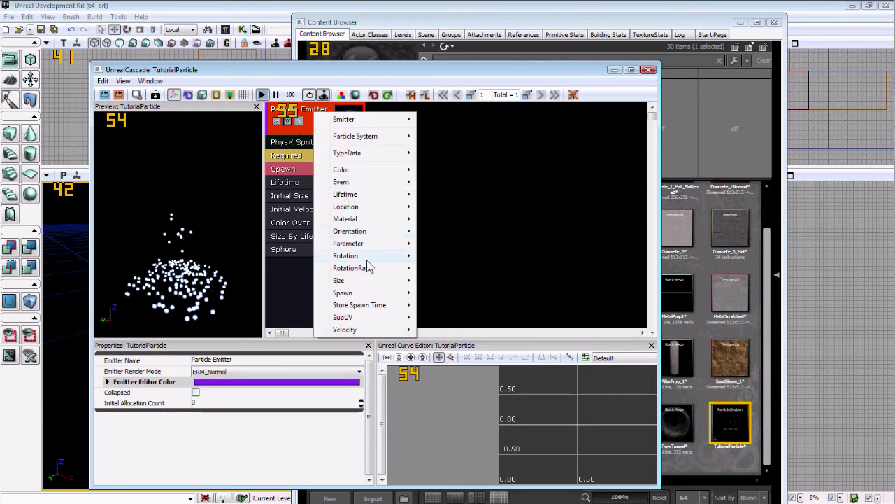
mouse_move(375, 186)
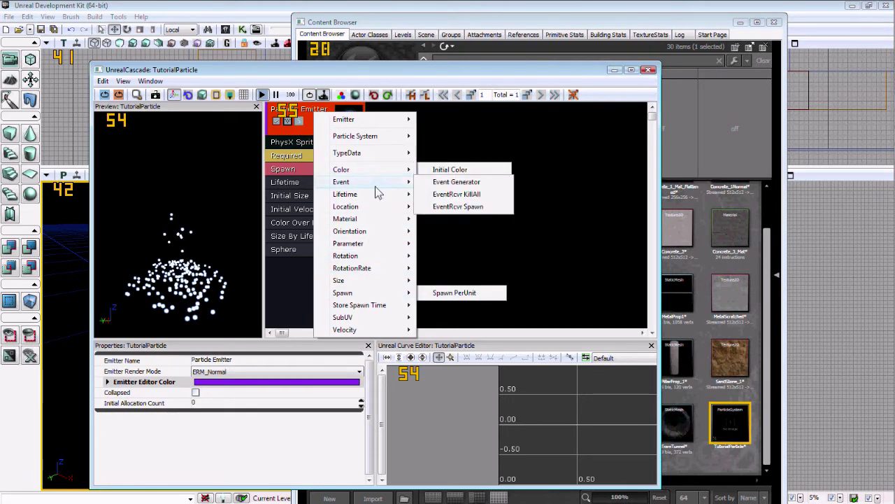
mouse_move(365, 208)
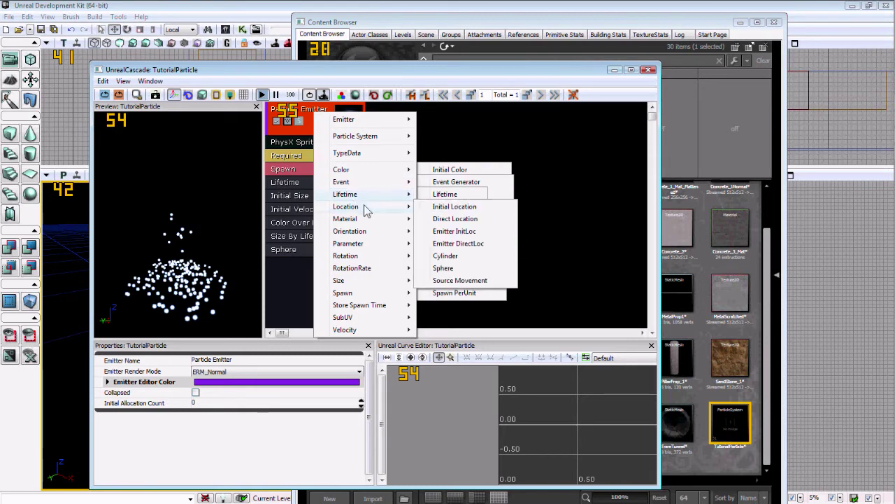
mouse_move(371, 224)
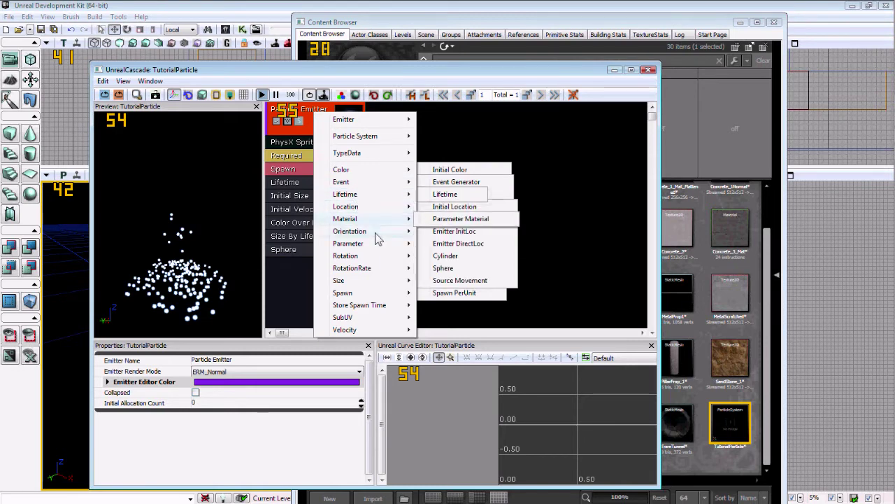
mouse_move(374, 243)
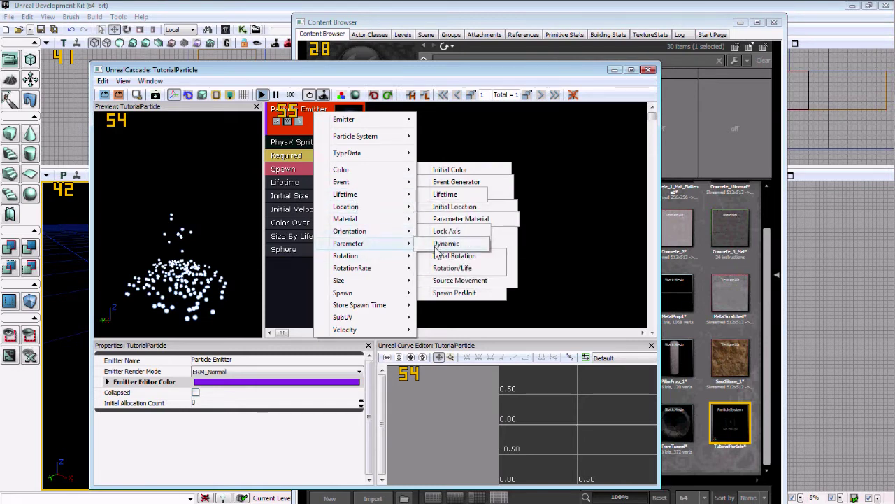
left_click(438, 245)
left_click(308, 265)
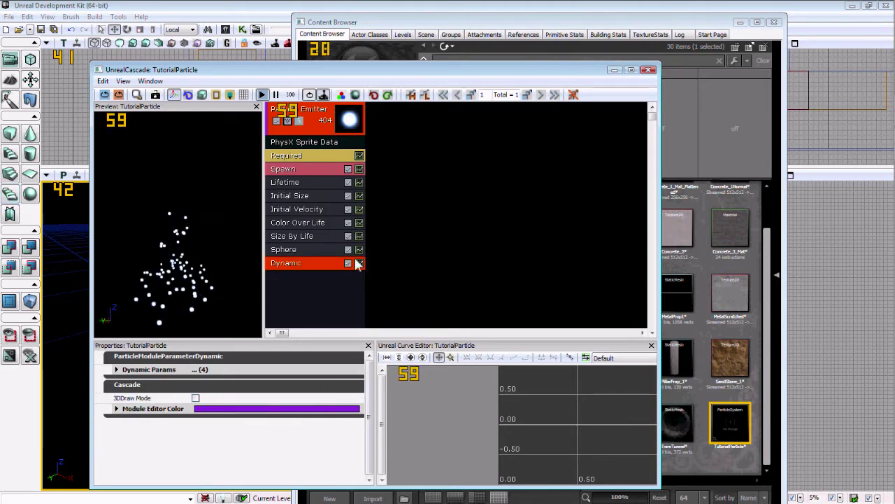
Duplicate the PhysX sprite emitter twice so the particle system holds three identical emitters.
left_click(429, 194)
right_click(329, 102)
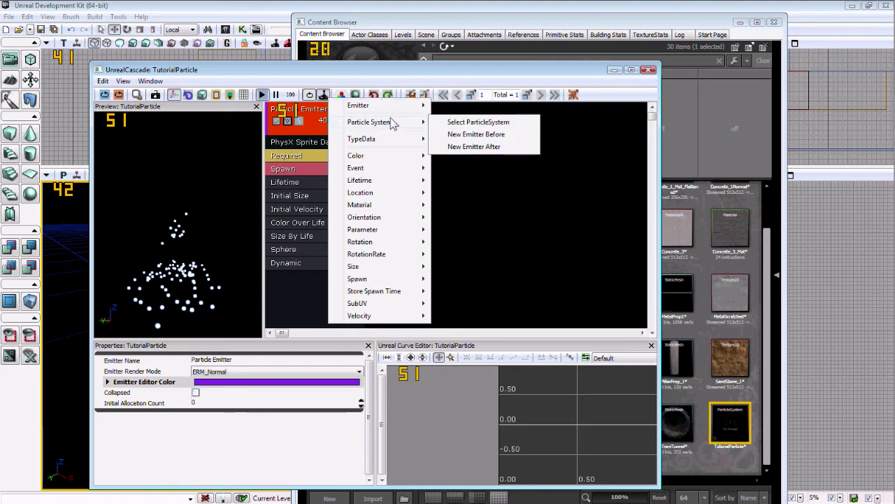
mouse_move(381, 112)
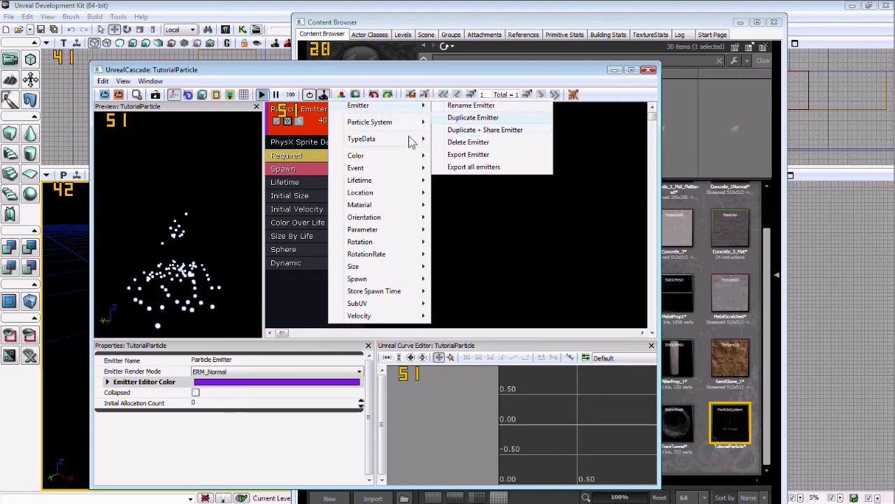
left_click(456, 119)
right_click(335, 110)
mouse_move(372, 126)
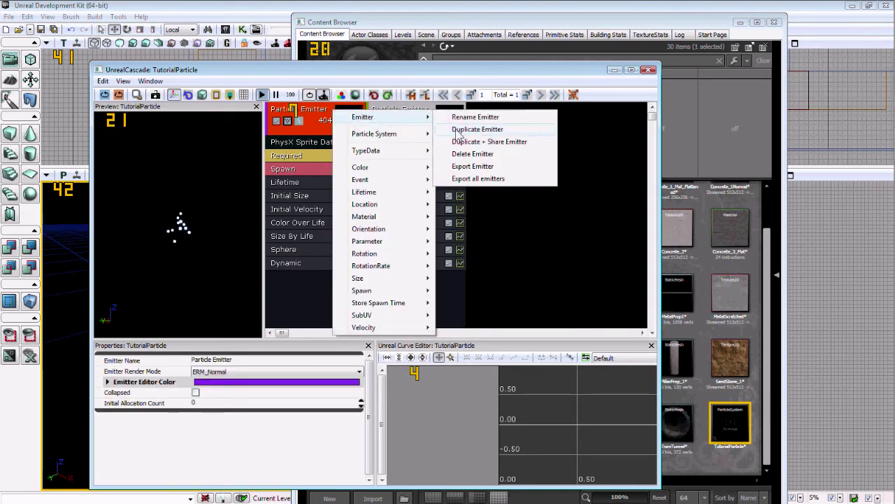
left_click(461, 131)
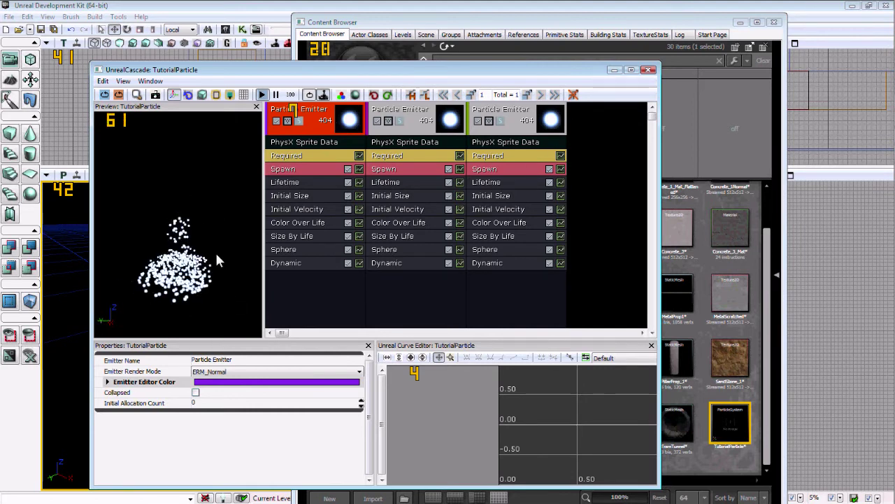
Capture the particle preview as the TutorialParticle thumbnail and close its editor.
left_click(155, 95)
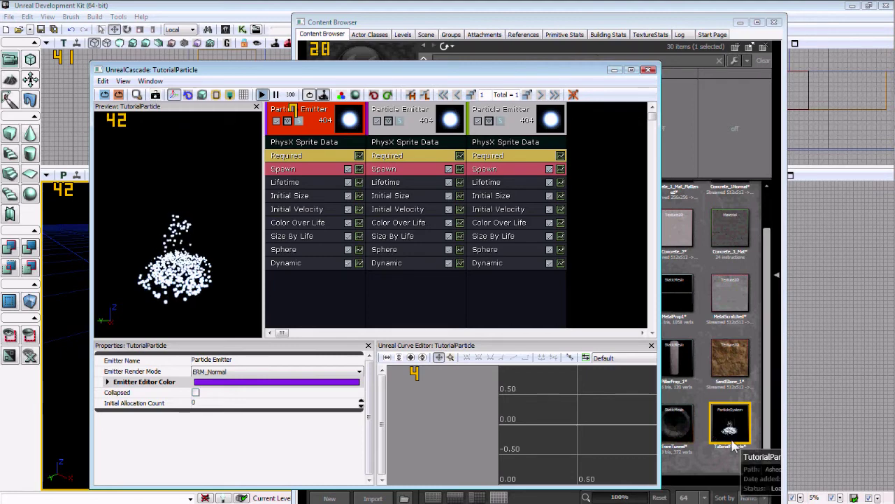
left_click(649, 70)
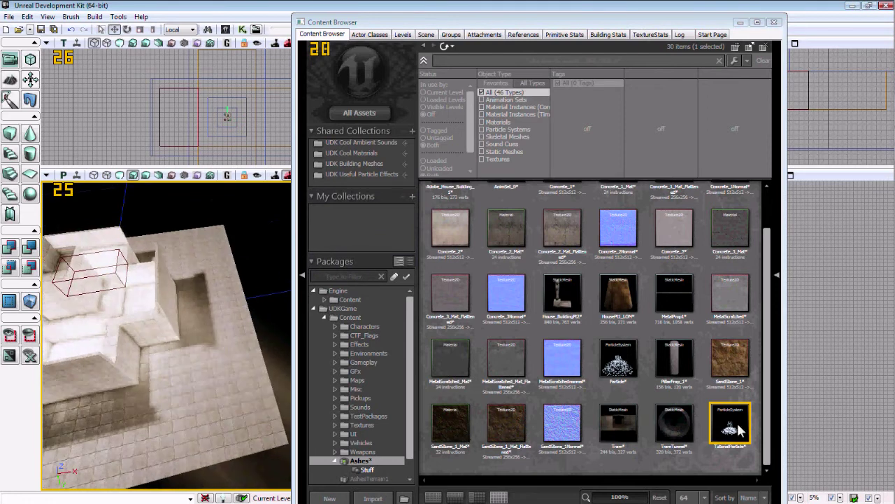
Place the TutorialParticle system in the level at the tiled floor beside the stone structure and raise it above the floor.
left_click_drag(194, 392, 195, 393)
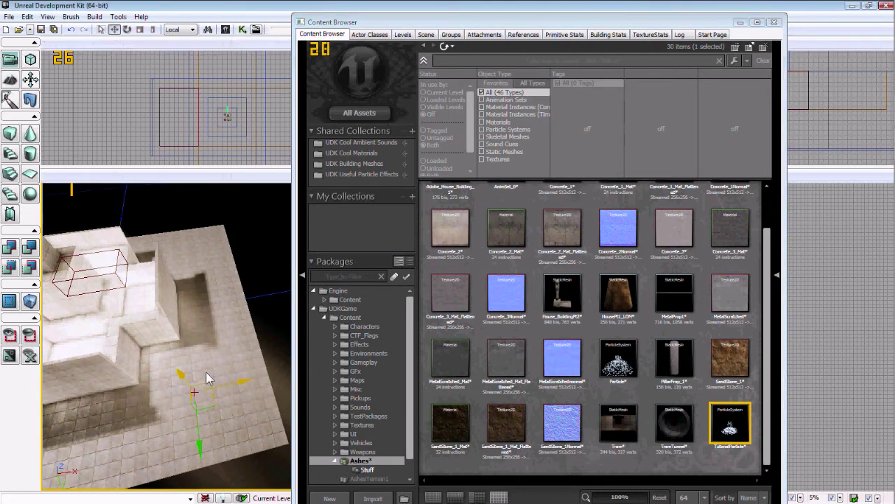
left_click_drag(378, 272, 182, 375)
right_click_drag(182, 375, 63, 186)
left_click_drag(64, 186, 227, 372)
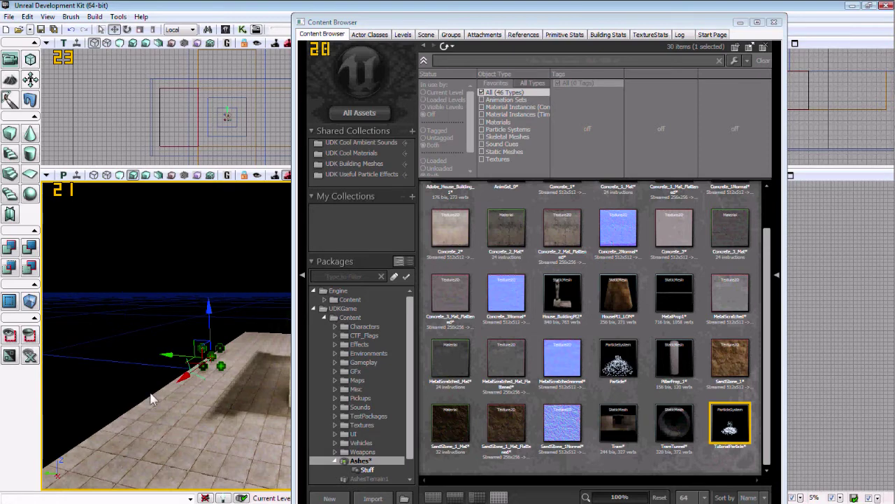
right_click_drag(93, 360, 283, 487)
right_click_drag(94, 268, 133, 240)
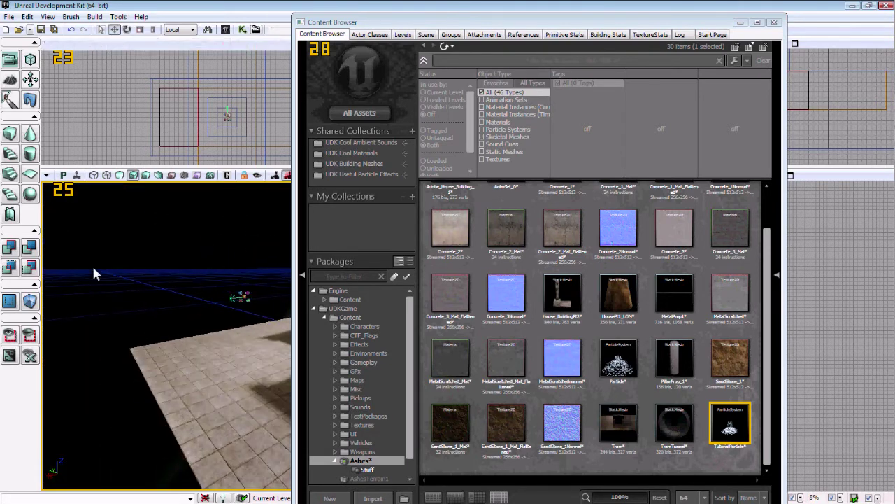
Play the level from the tiled floor, examine the falling particles from several sides, and end the play session.
right_click(246, 454)
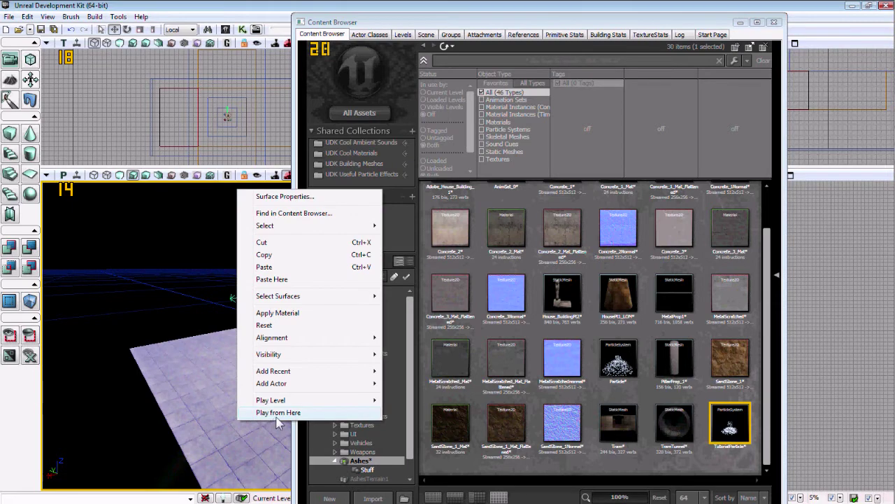
left_click(277, 417)
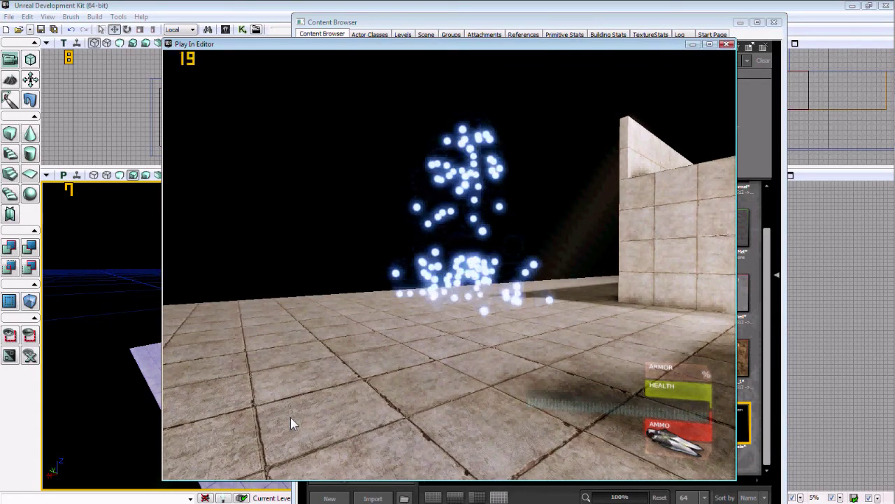
key("a")
key("a")
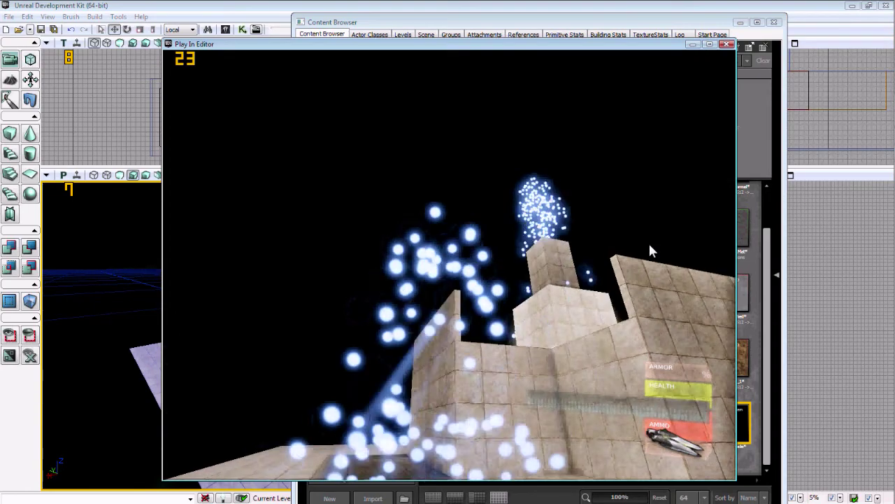
key("d")
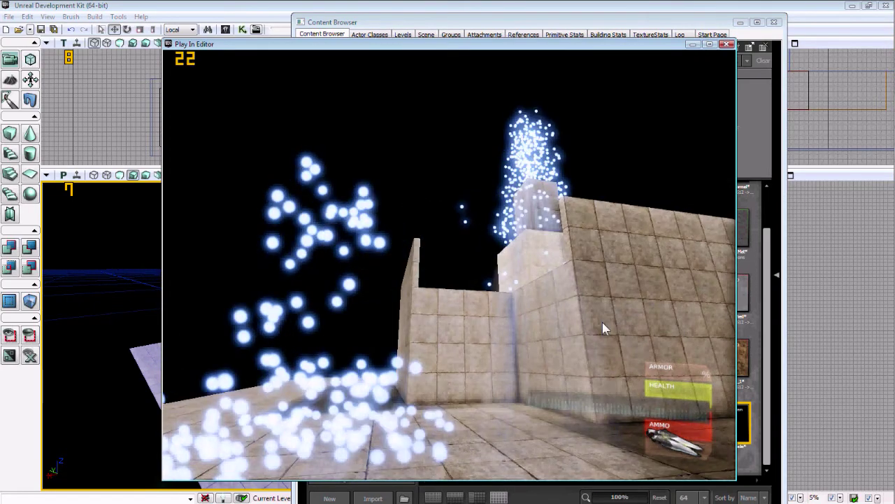
key("a")
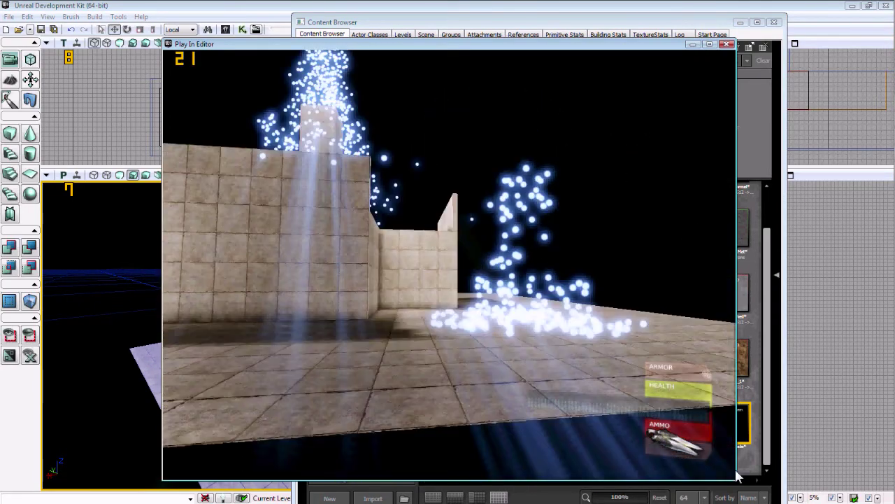
key("Escape")
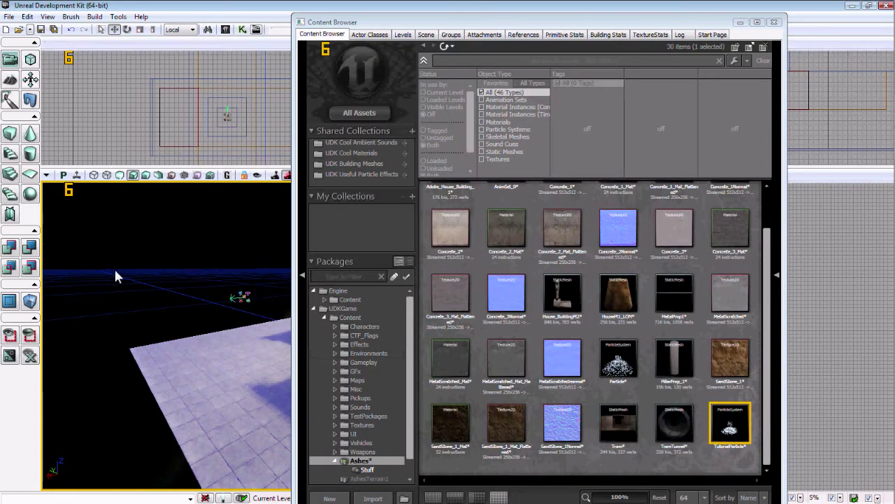
Frame the whole stone fountain structure in the perspective view and move the Content Browser window further clear of it.
right_click_drag(114, 267, 154, 308)
left_click(185, 284)
left_click_drag(185, 287, 256, 348)
right_click_drag(256, 348, 290, 279)
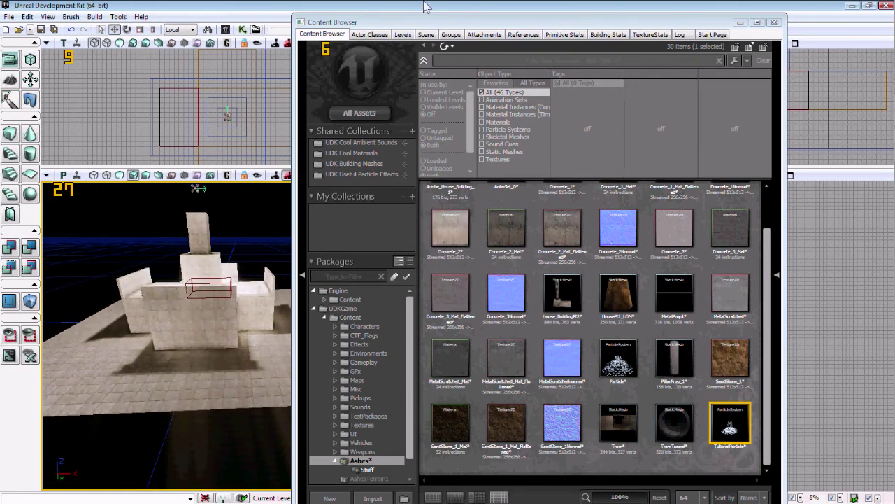
left_click_drag(452, 21, 498, 3)
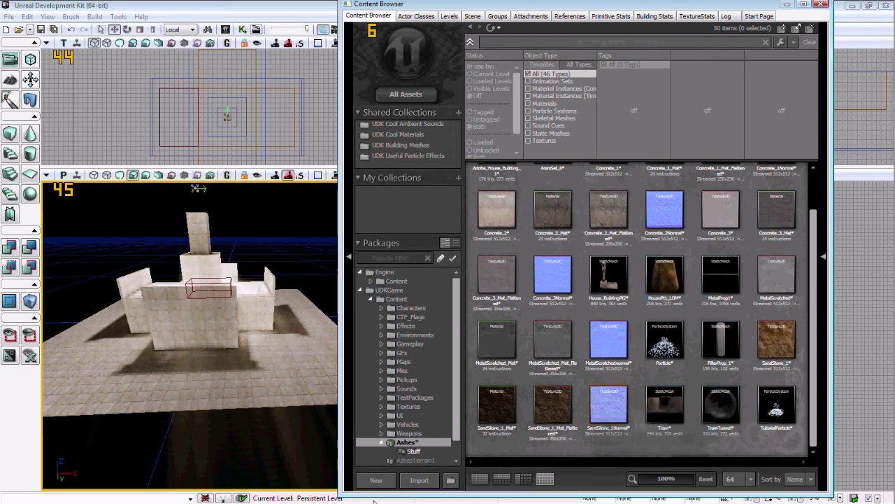
mouse_move(893, 489)
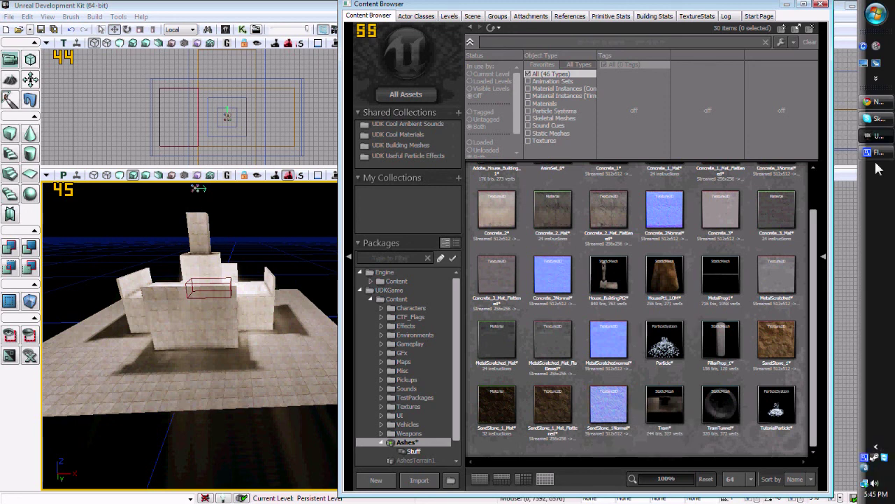
left_click(877, 155)
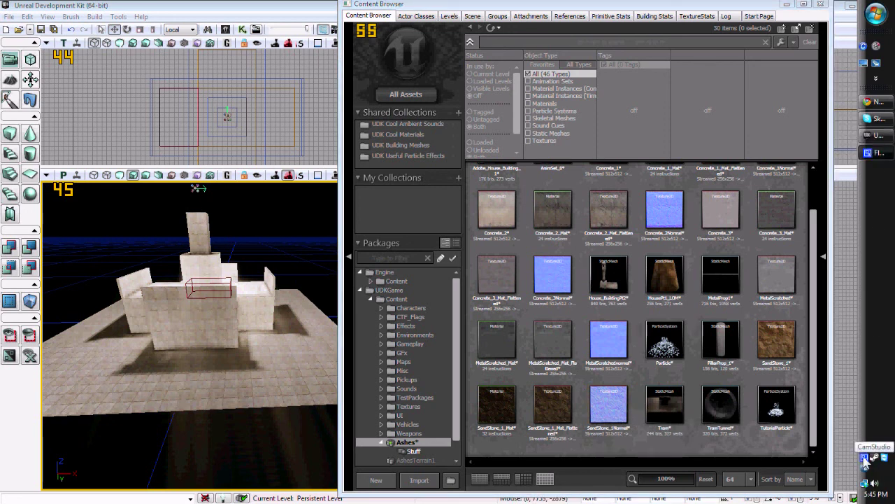
left_click(865, 459)
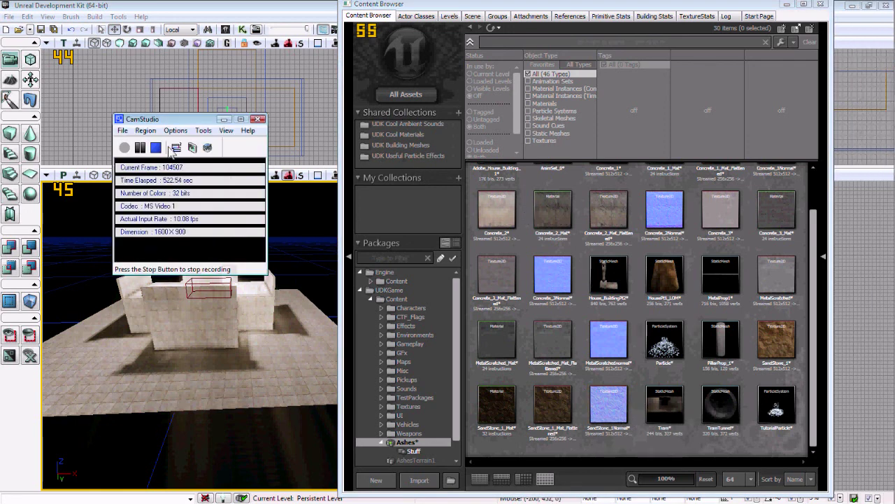